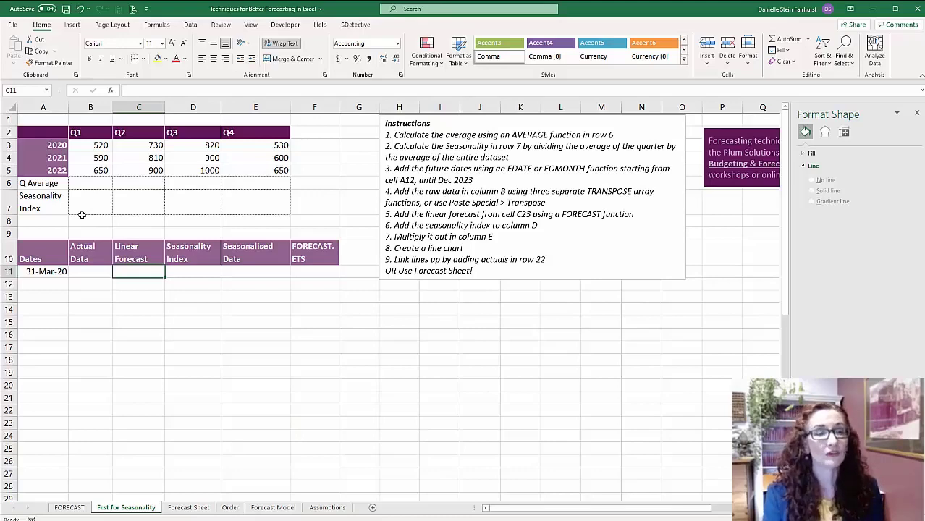
- Calculate the Q1 average in B6 with an AVERAGE function over B3:B5
left_click(92, 183)
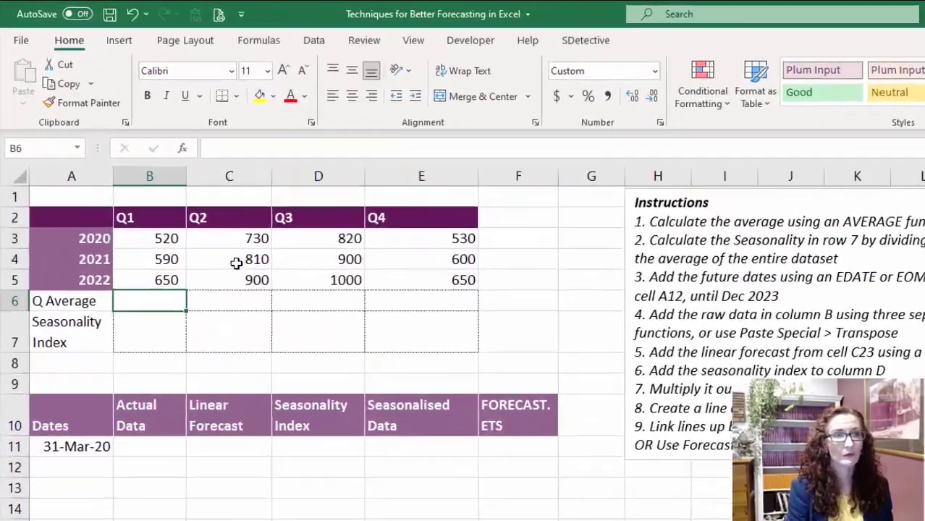
type("=")
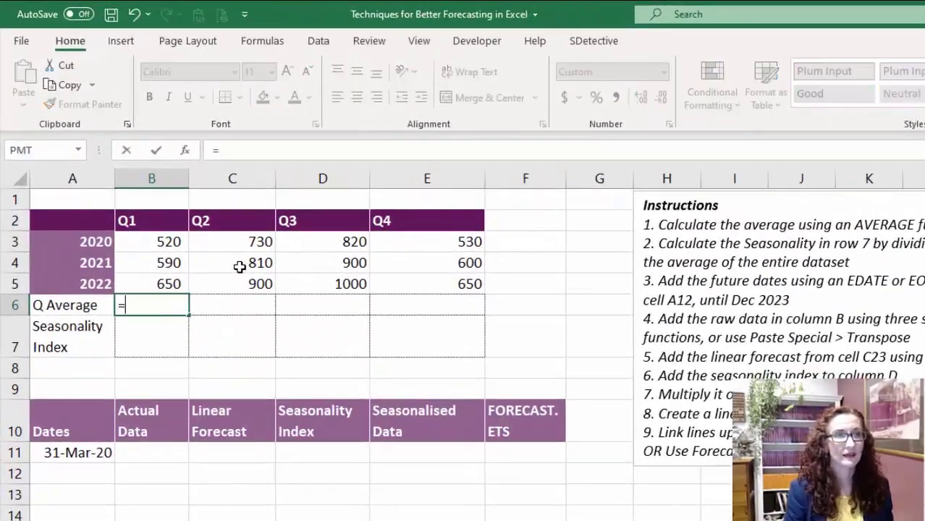
type("average(")
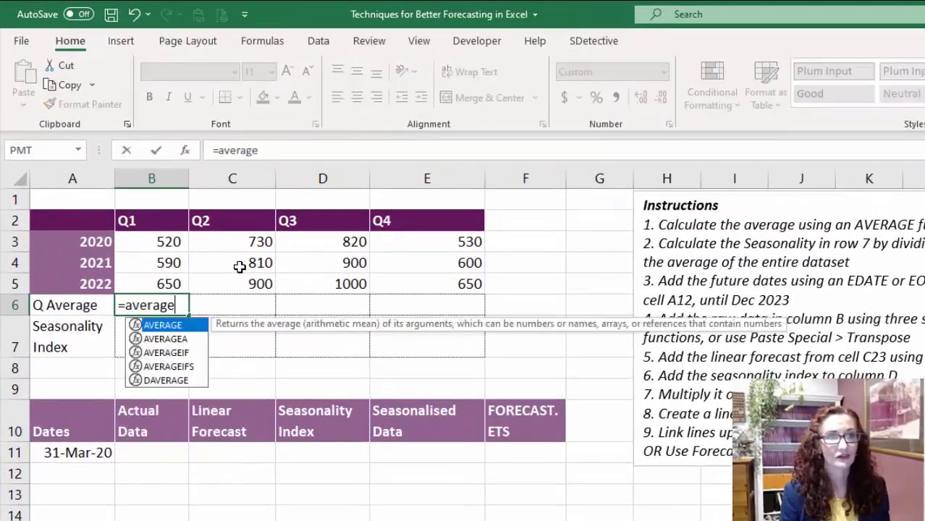
key("Up")
key("Up")
key("Up")
key("shift+Down")
key("shift+Down")
key("ctrl+Return")
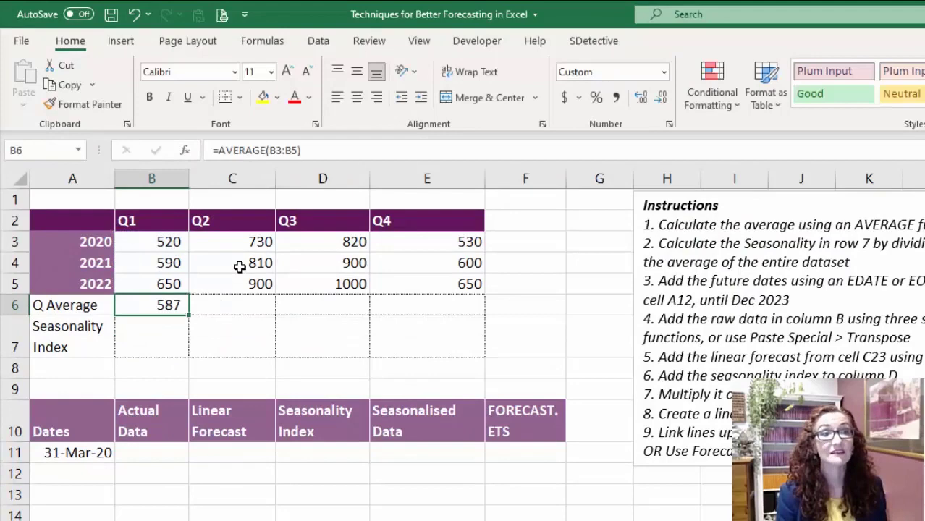
- Copy the Q1 average formula across the Q Average row to the Q2, Q3 and Q4 cells, C6:E6
key("ctrl+c")
key("shift+Right")
key("shift+Right")
key("shift+Right")
key("shift+Right")
key("shift+Left")
key("ctrl+v")
key("Left")
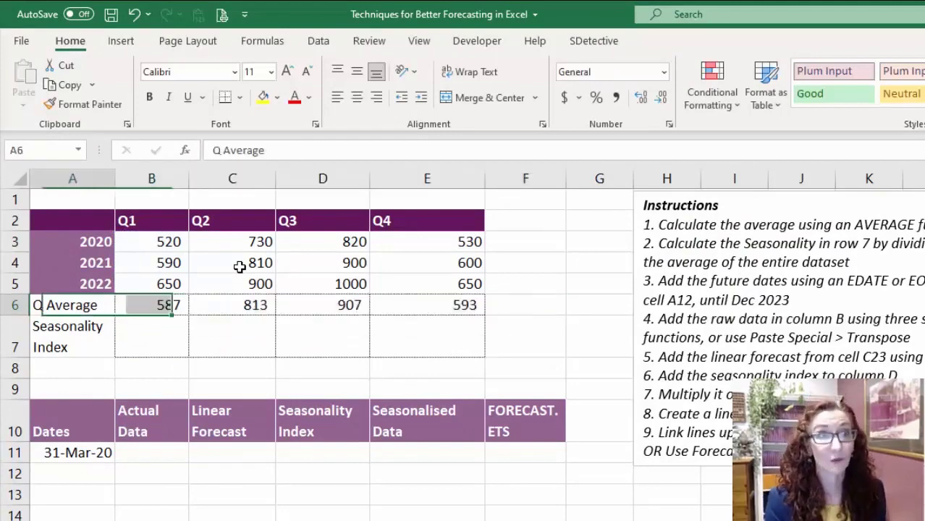
key("Right")
key("Escape")
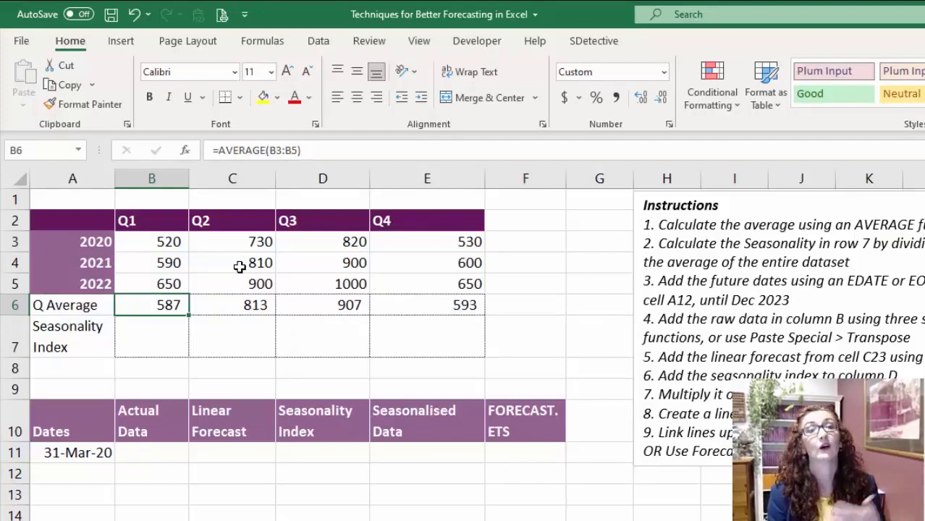
key("Right")
key("Right")
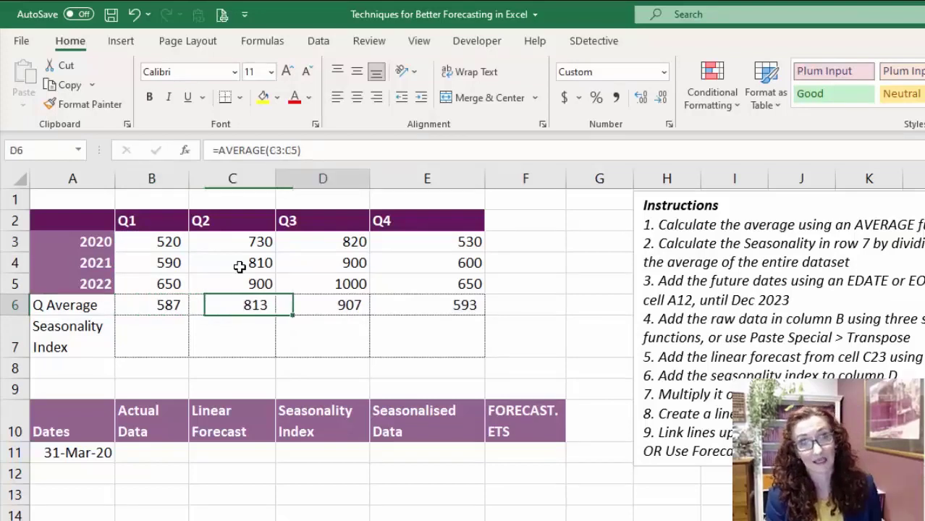
key("Right")
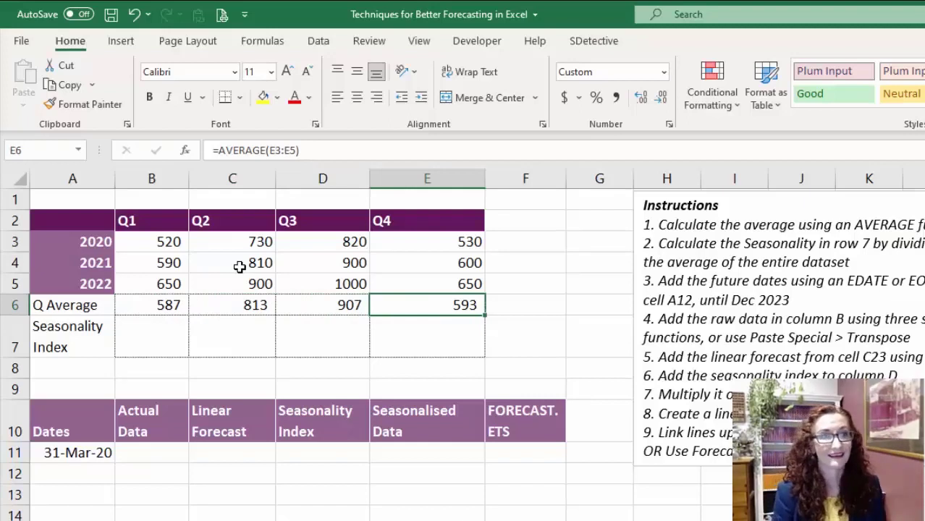
key("Left")
key("Left")
key("Left")
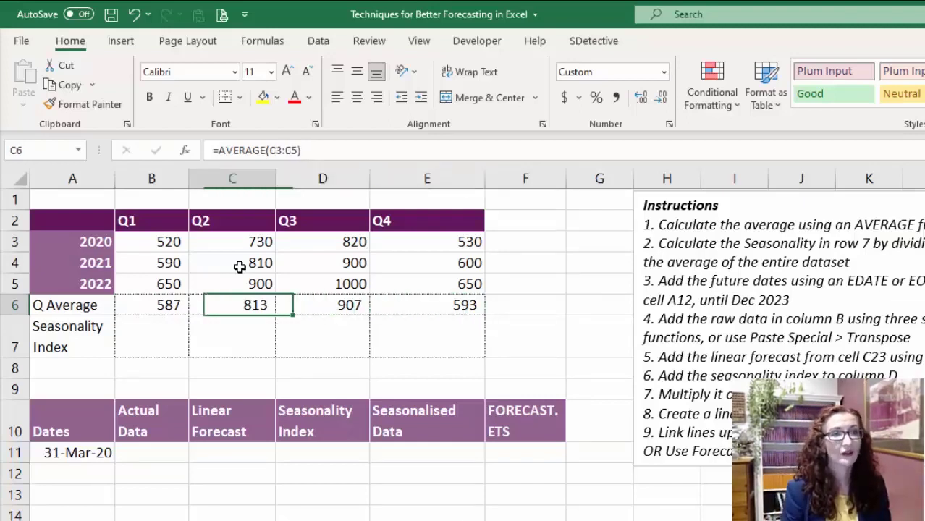
- Enter the average of the entire dataset in B7 as =AVERAGE($B$3:$E$5), with absolute references
key("Down")
type("=average(")
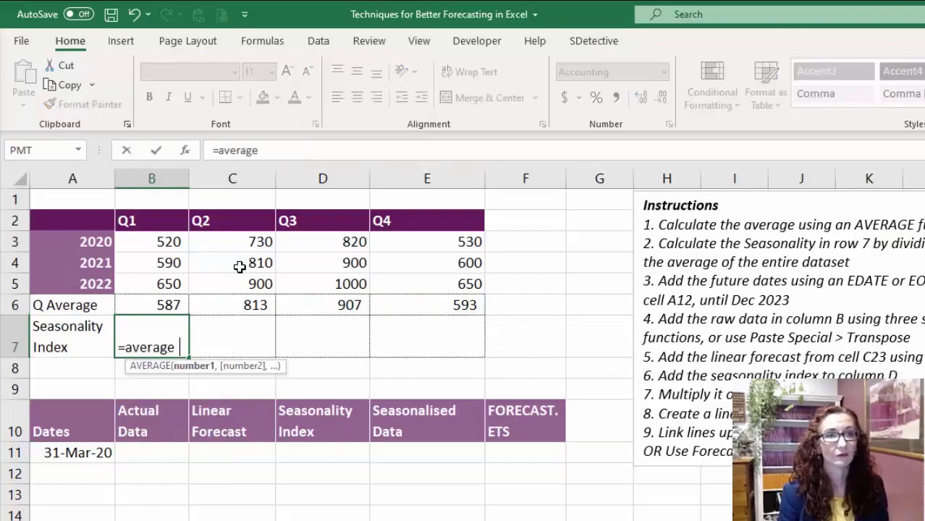
key("Up")
key("Up")
key("Up")
key("Up")
key("shift+Right")
key("shift+Right")
key("shift+Right")
key("shift+Down")
key("shift+Down")
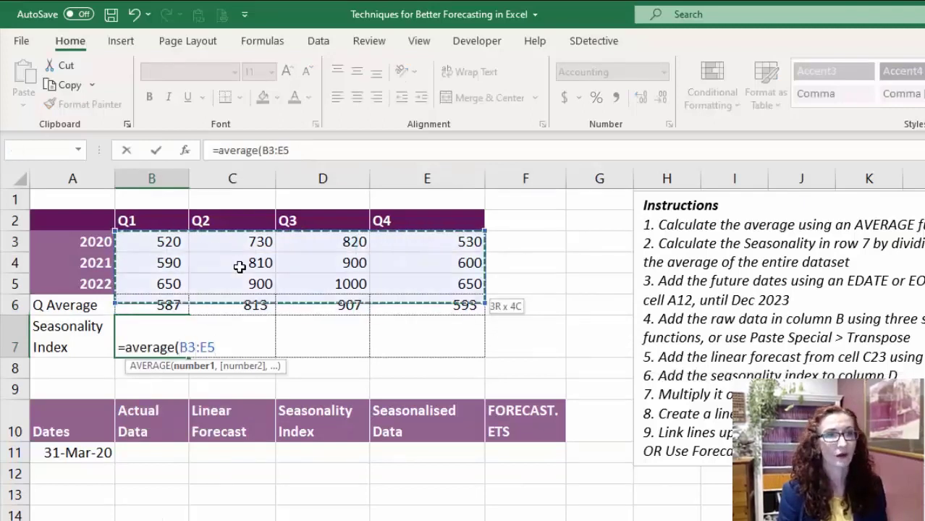
key("F4")
key("ctrl+Return")
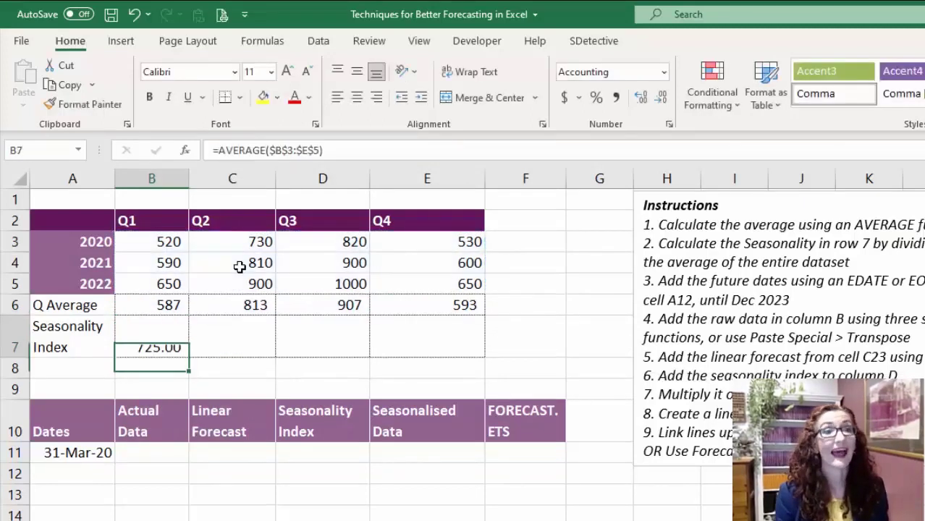
- Extend the B7 formula to divide the Q1 average by the overall average: =B6/AVERAGE($B$3:$E$5)
key("ctrl+c")
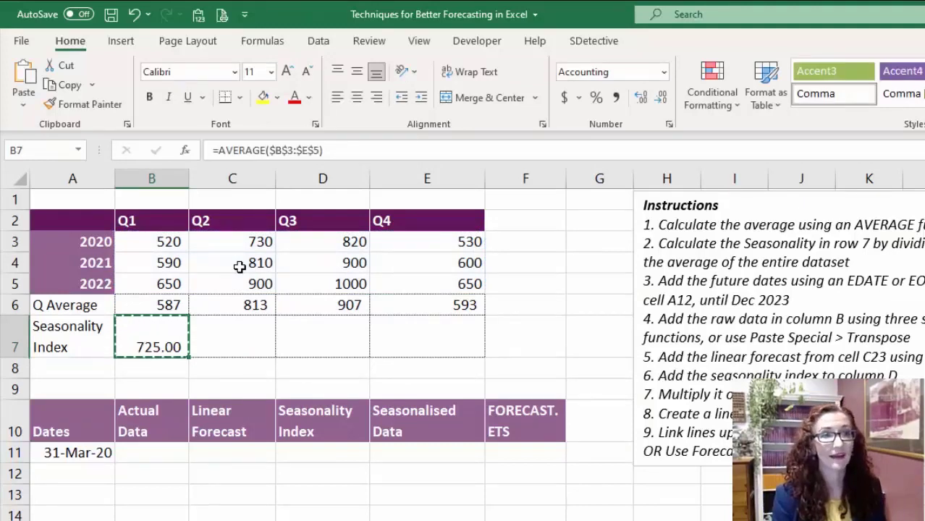
key("F2")
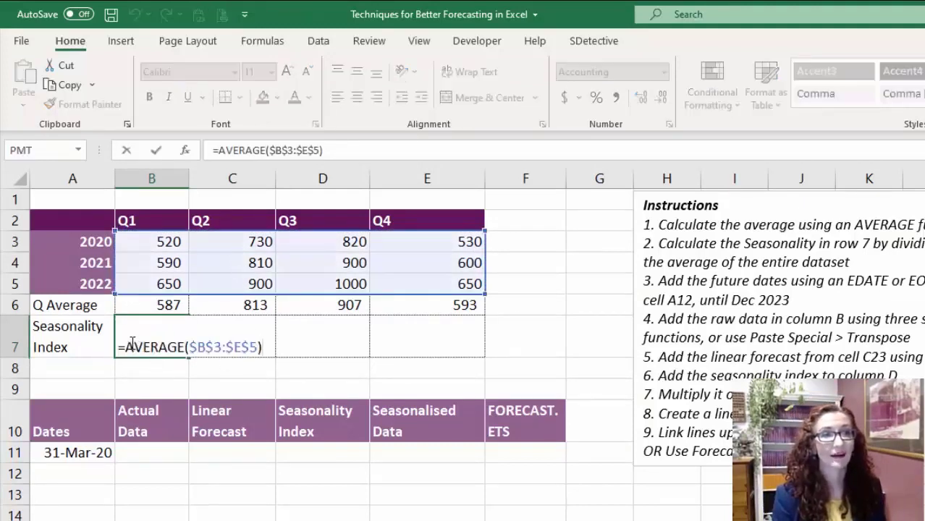
left_click(125, 347)
left_click(167, 306)
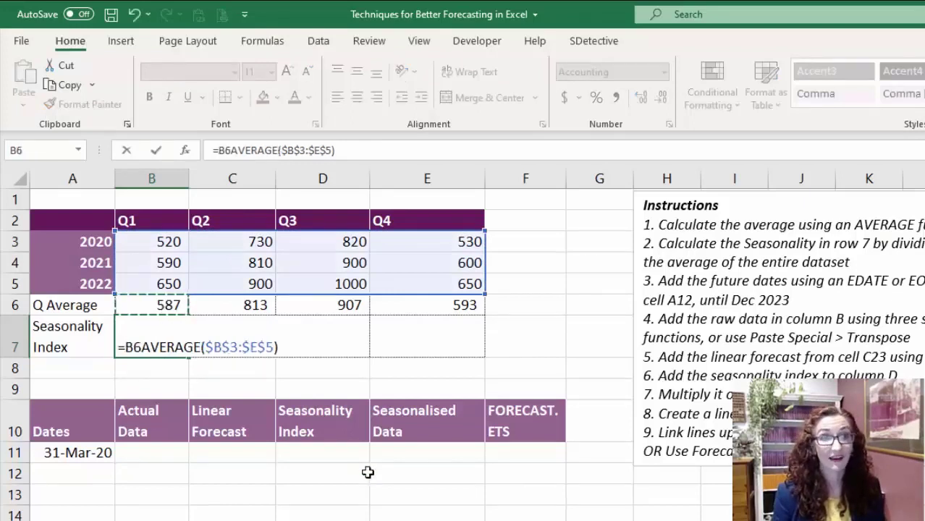
type("/")
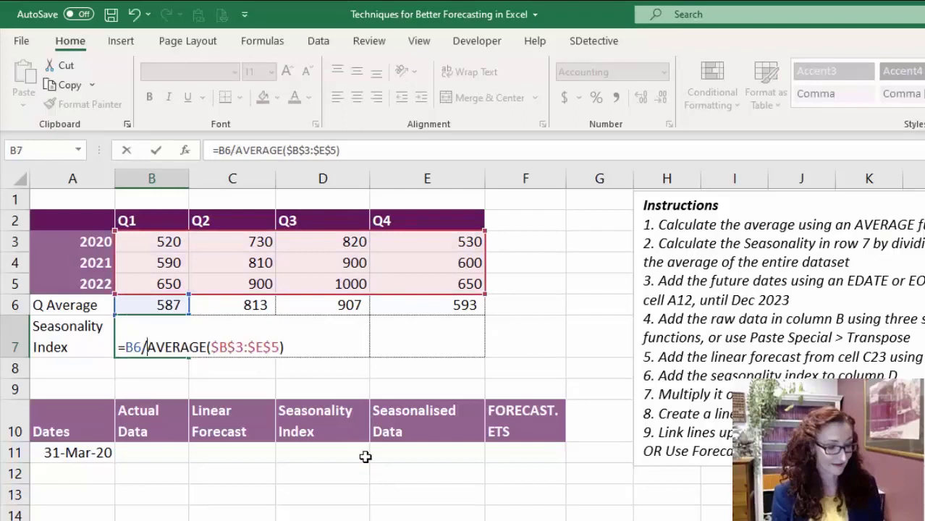
key("Return")
- Fill the Seasonality Index formula from B7 across to the remaining quarters in C7:E7
key("Up")
key("ctrl+c")
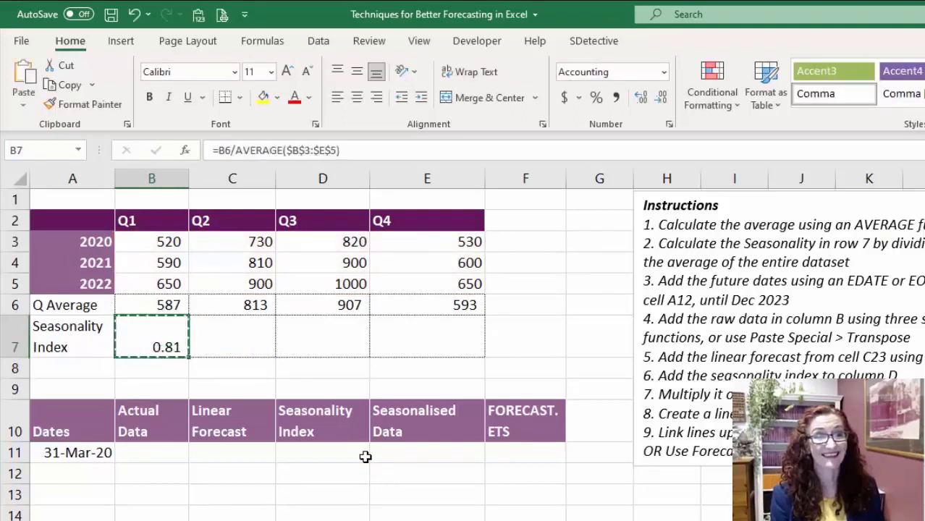
key("F2")
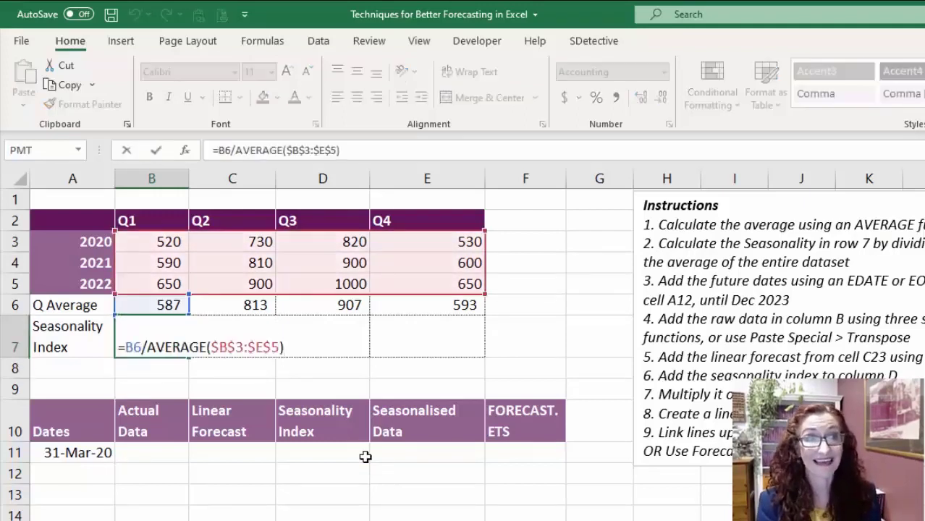
key("Escape")
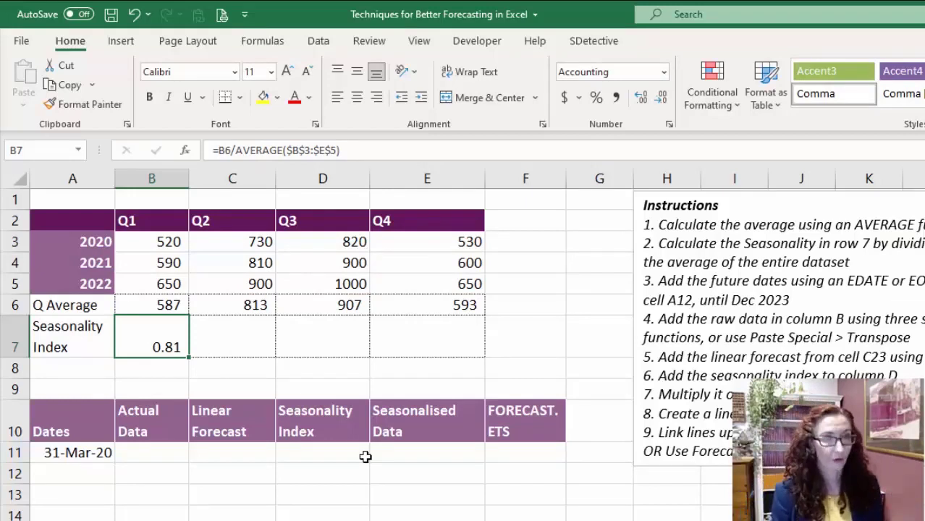
key("shift+Right")
key("shift+Right")
key("shift+Right")
key("ctrl+r")
key("shift+Left")
key("shift+Left")
key("shift+Left")
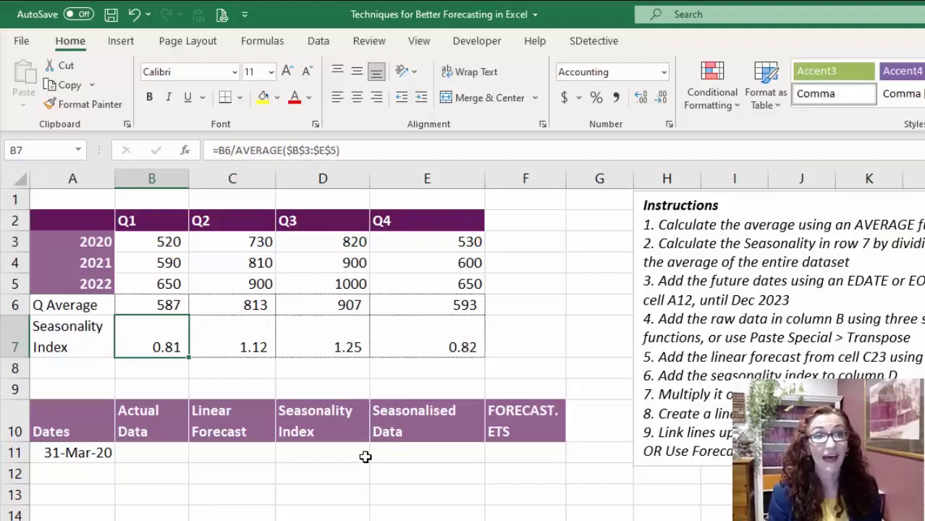
key("Right")
key("Right")
key("Right")
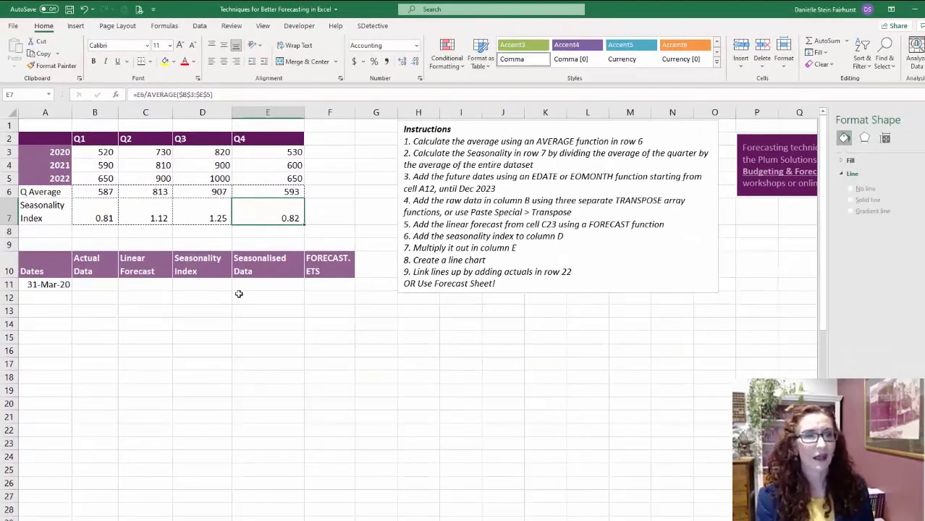
- Enter =EOMONTH(A11,3) in A12 to generate the next quarter-end date
left_click(60, 284)
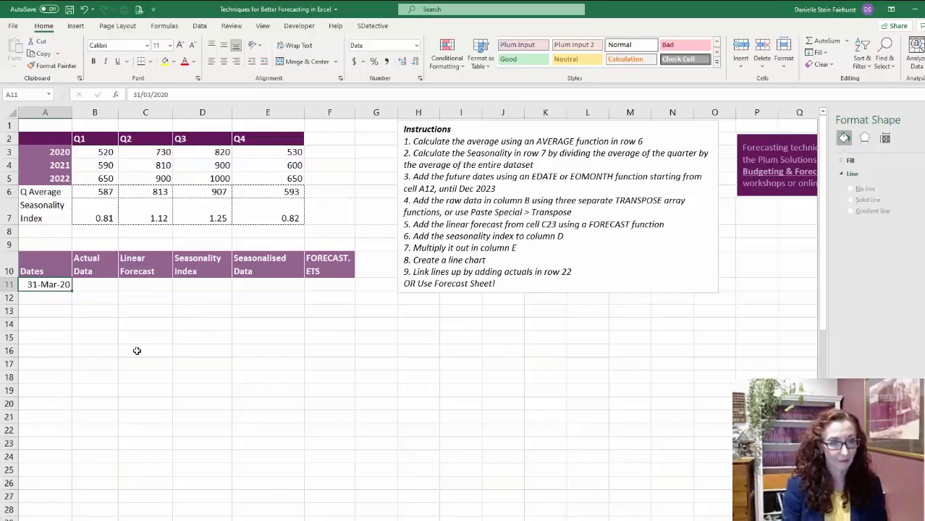
key("Return")
type("=")
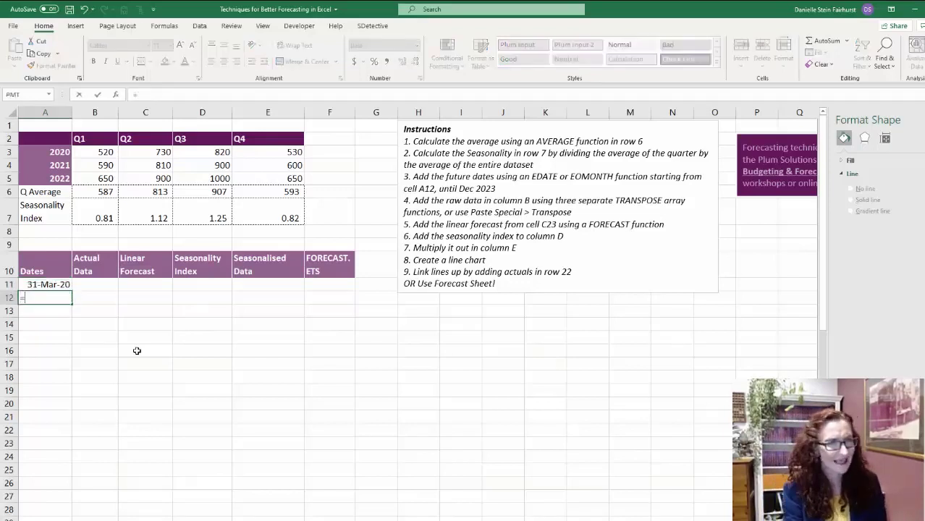
type("eo")
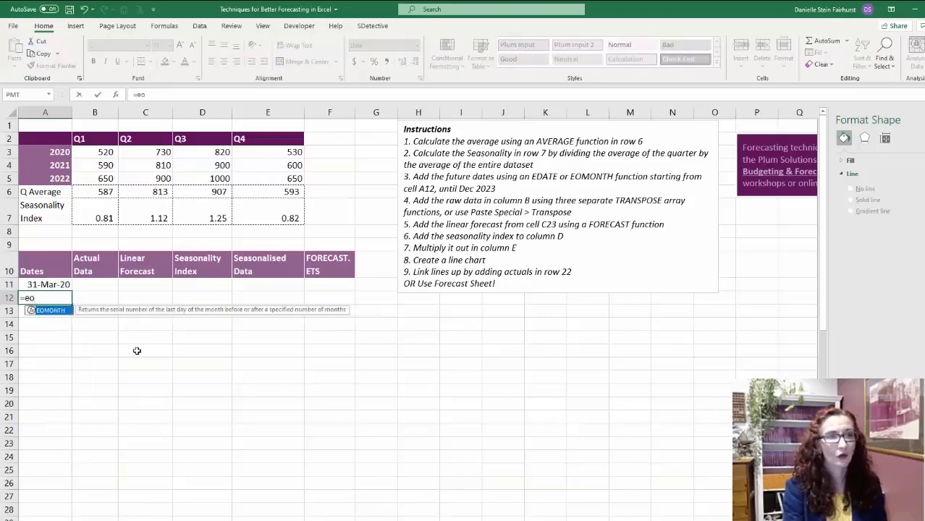
key("Tab")
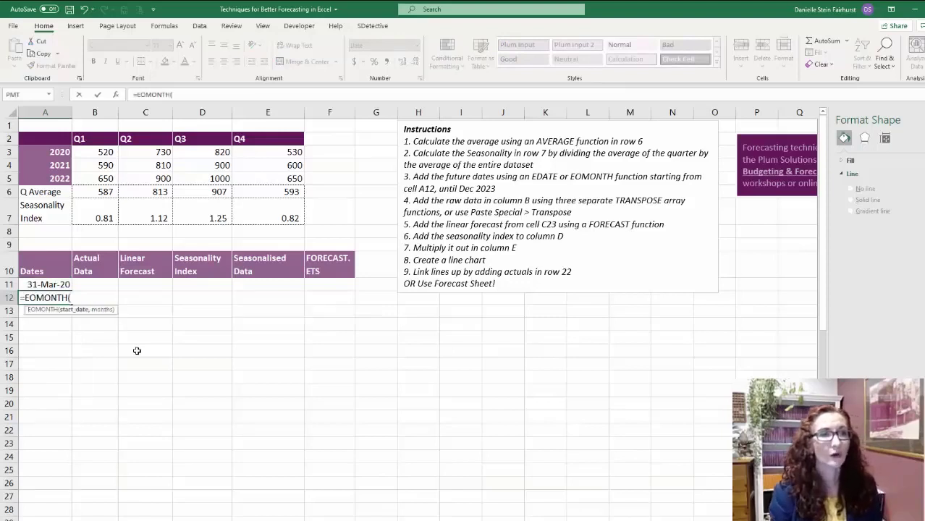
left_click(56, 286)
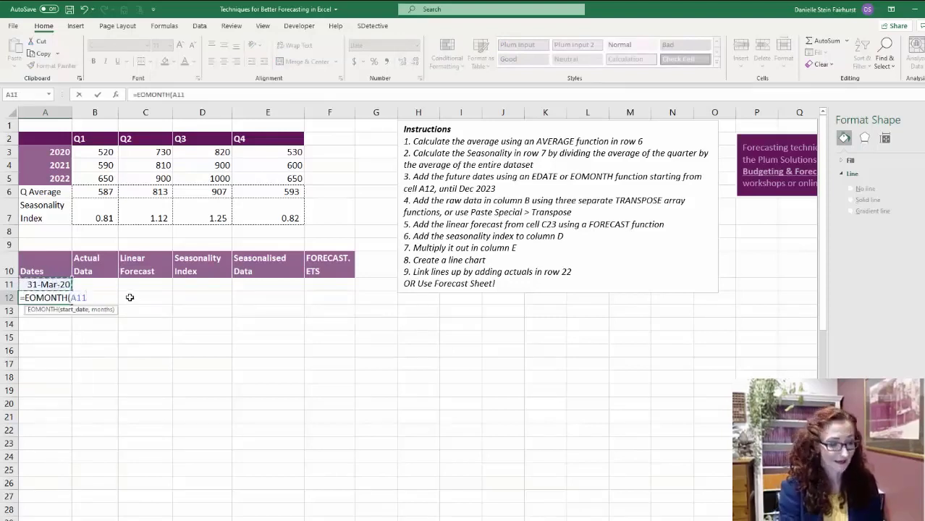
type(",3")
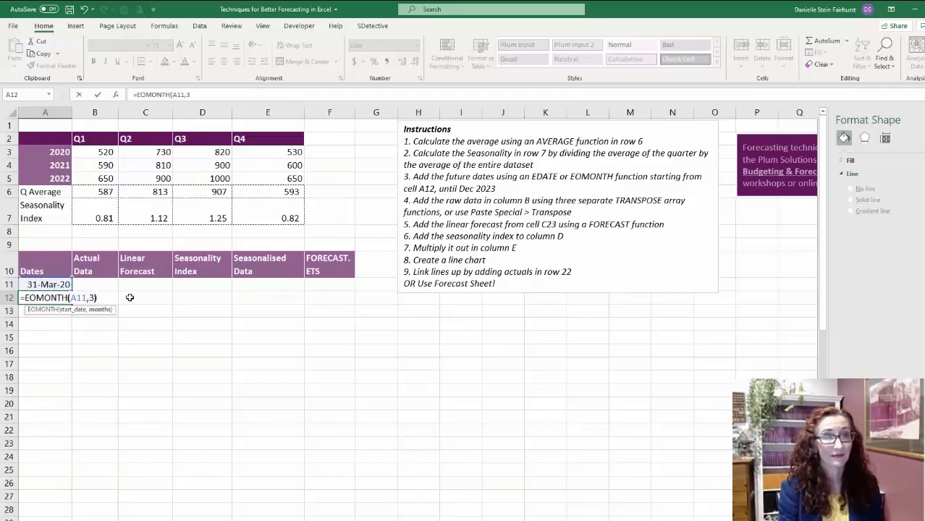
type(")")
key("ctrl+Return")
- Copy the EOMONTH formula from A12 down the Dates column to A26, ending at 31-Dec-23
key("ctrl+c")
key("shift+Down")
key("shift+Down")
key("shift+Down")
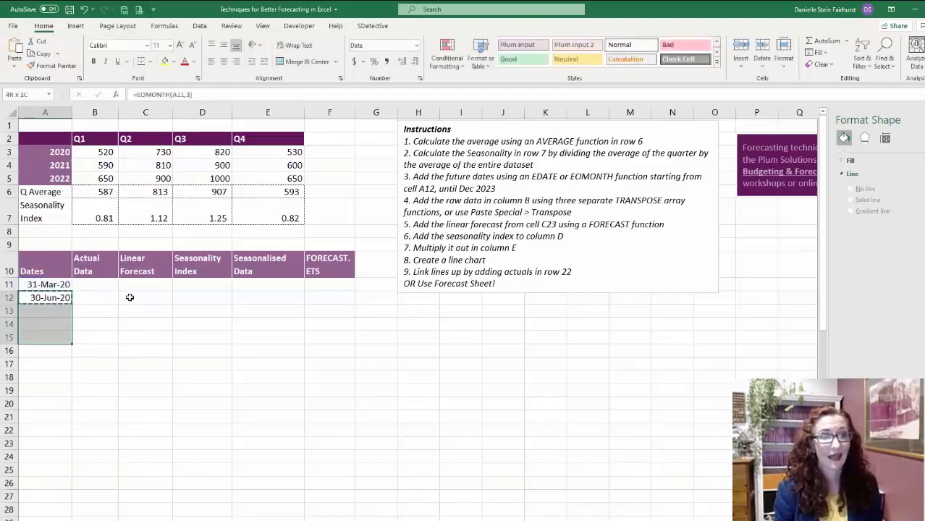
key("shift+Down")
key("shift+Down")
key("shift+Down")
key("shift+Down")
key("shift+Down")
key("shift+Down")
key("shift+Down")
key("shift+Down")
key("shift+Down")
key("shift+Down")
key("shift+Down")
key("ctrl+v")
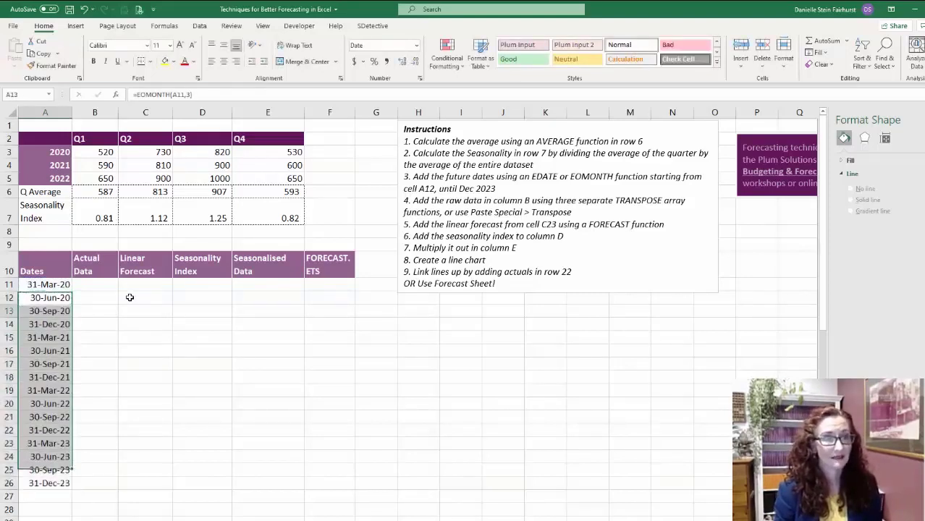
- Review the quarter-end dates down column A, including the 2023 forecast periods in A23:A26
key("Down")
key("Down")
key("Down")
key("Down")
key("Down")
key("Down")
key("Down")
key("Down")
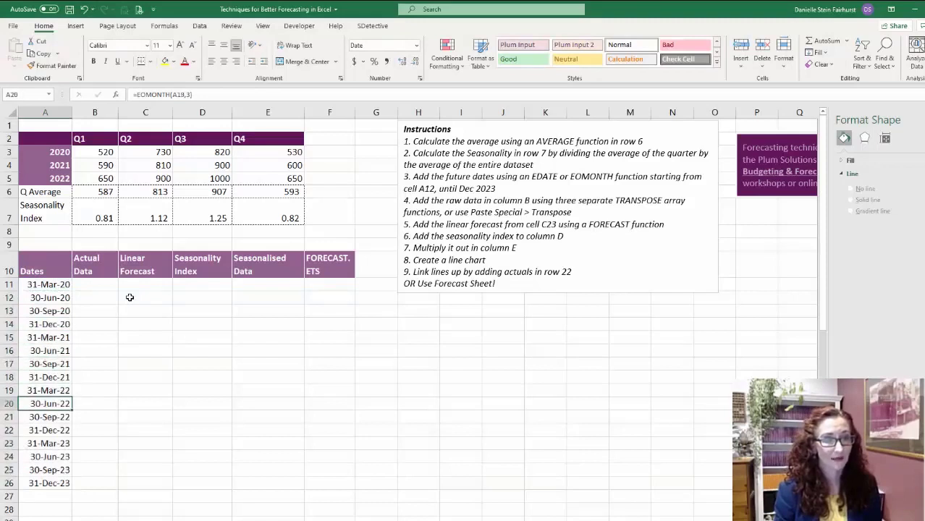
key("Down")
key("Down")
key("Down")
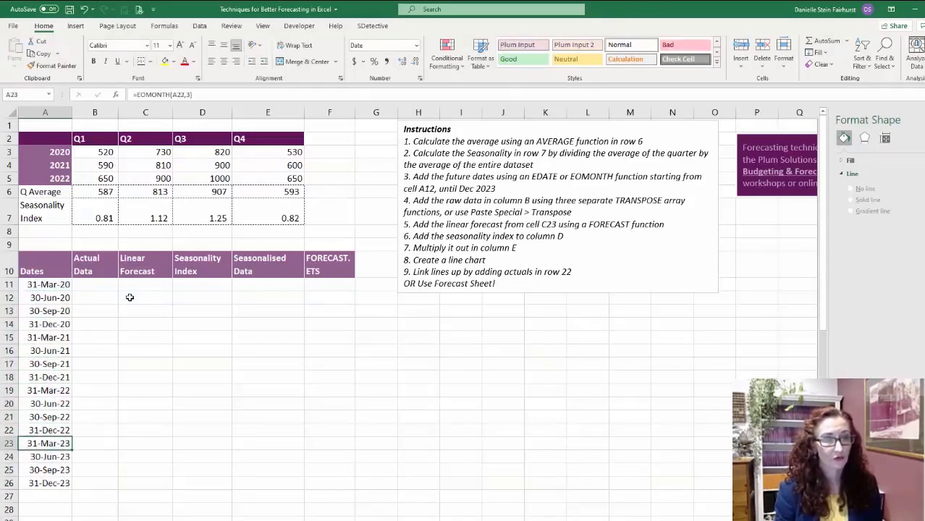
key("shift+Down")
key("shift+Down")
key("shift+Down")
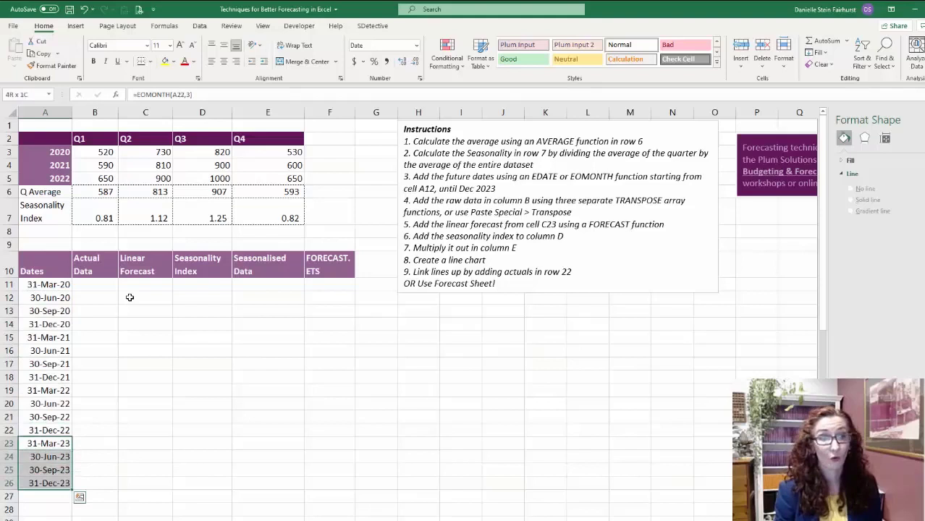
key("Up")
key("Up")
key("Up")
key("Up")
key("Up")
key("Up")
key("Up")
key("Up")
key("Up")
key("Up")
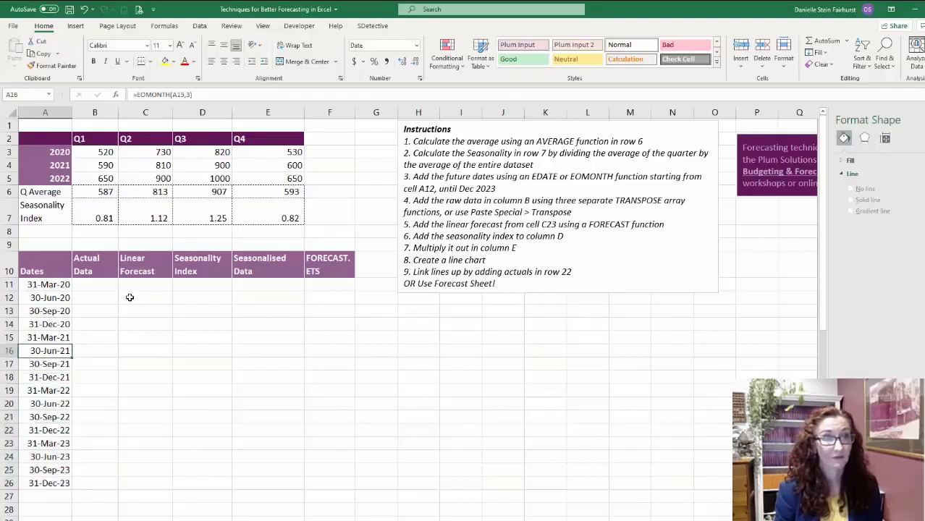
key("Up")
key("Up")
key("Right")
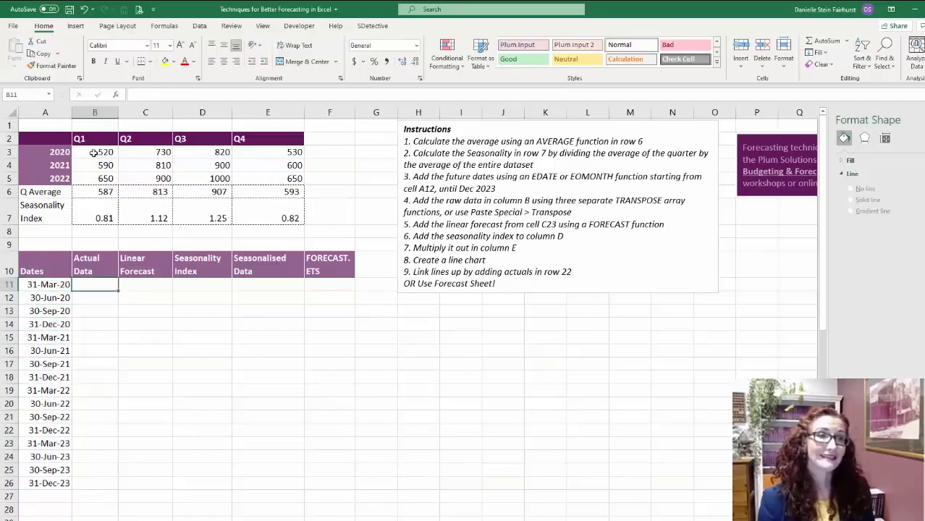
left_click_drag(94, 152, 297, 157)
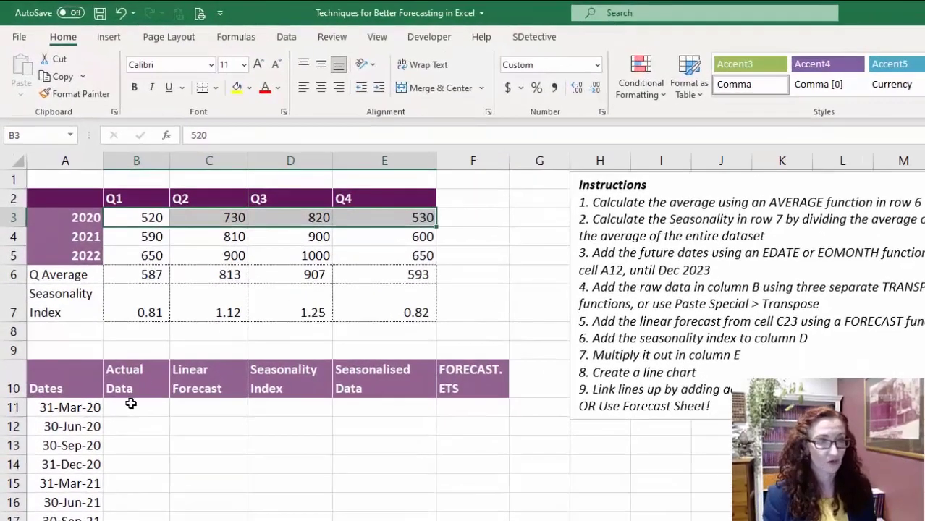
key("ctrl+c")
left_click(117, 406)
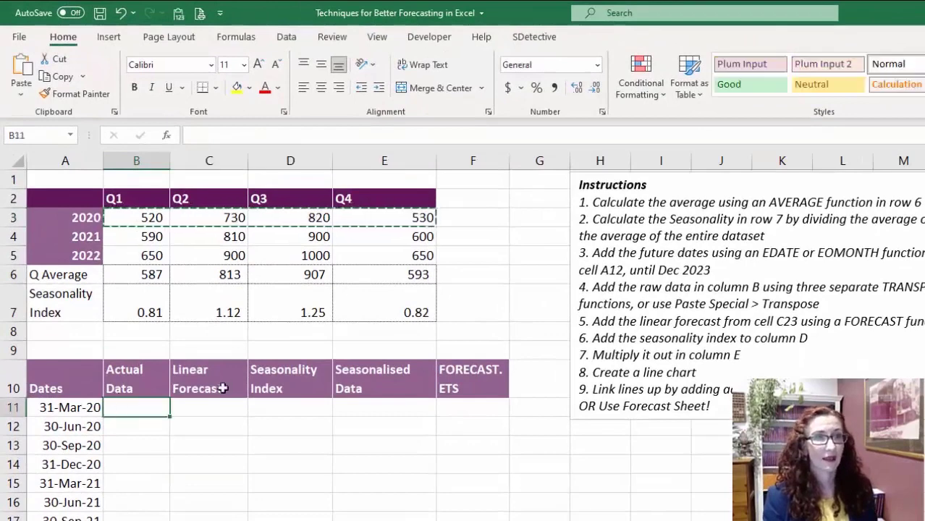
right_click(142, 406)
left_click(204, 92)
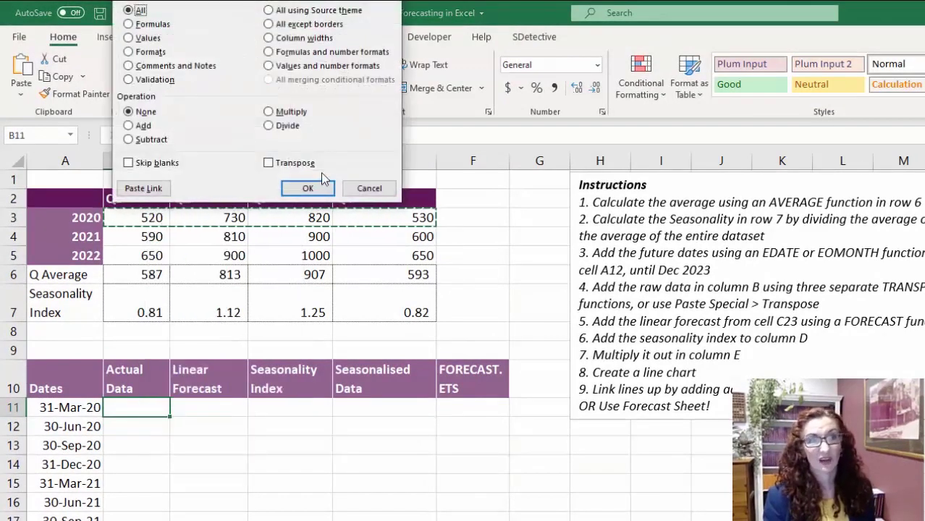
left_click(269, 163)
key("Escape")
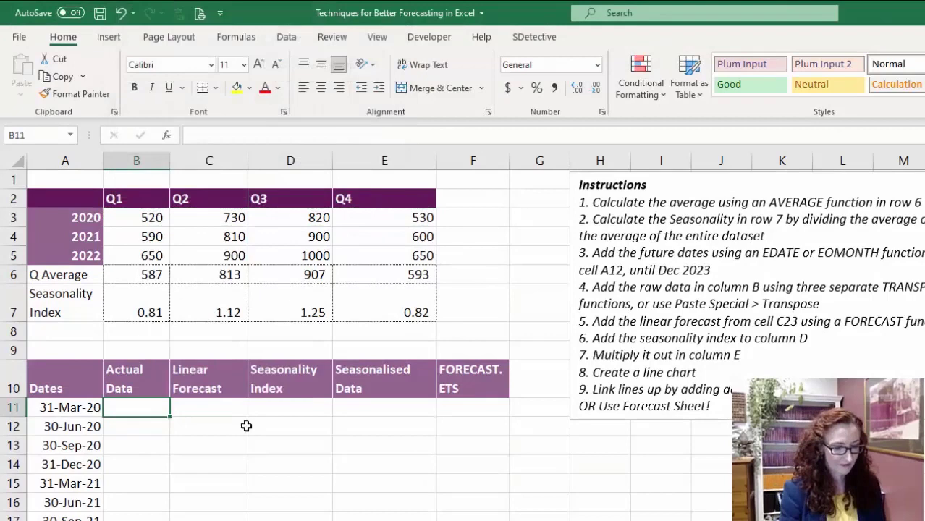
- Enter =TRANSPOSE(B3:E3) in B11 to bring the 2020 quarterly figures into the Actual Data column
type("=transpose(")
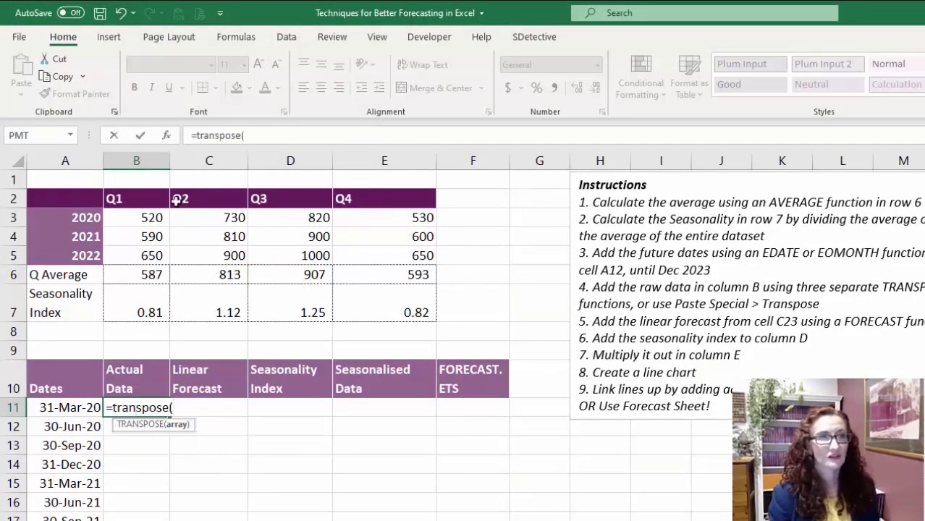
left_click_drag(157, 219, 425, 216)
key("Return")
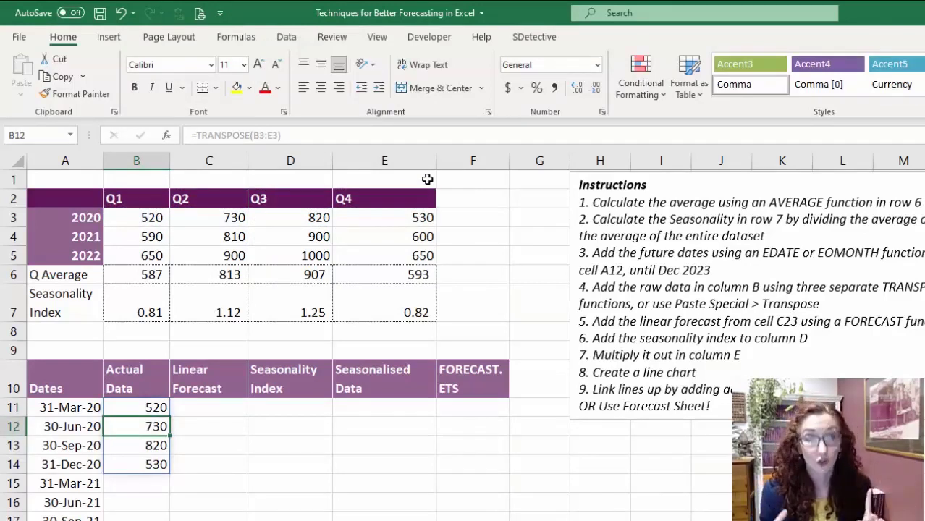
- Try re-entering =TRANSPOSE(B3:E3) as a legacy array formula across B11:B14
key("Up")
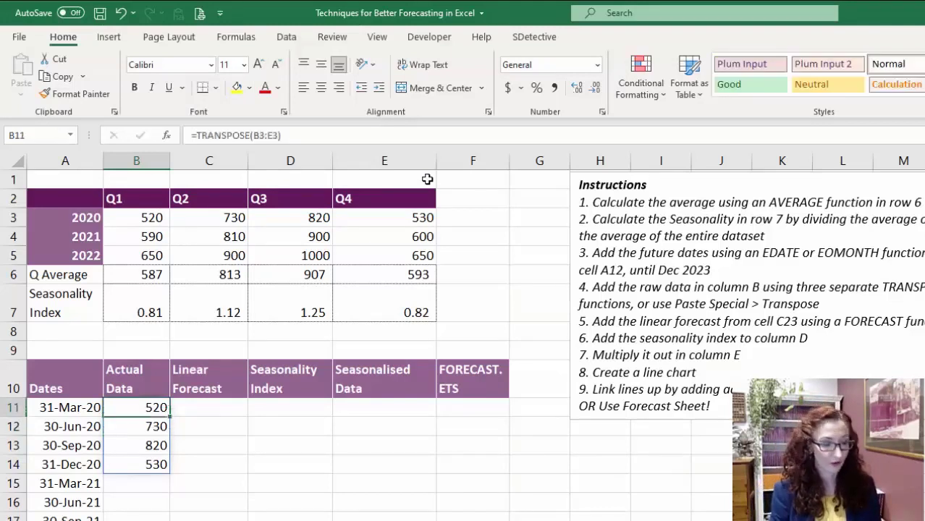
key("shift+Down")
key("shift+Down")
key("shift+Down")
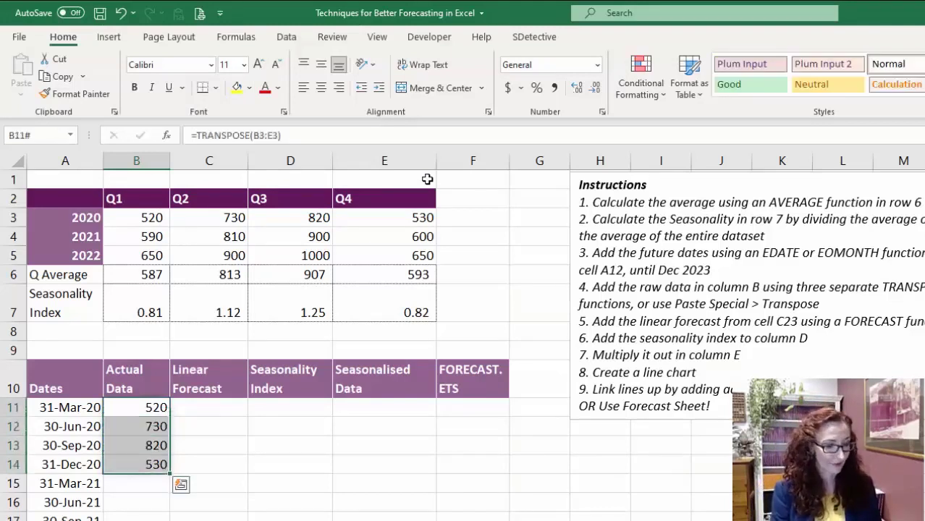
key("F2")
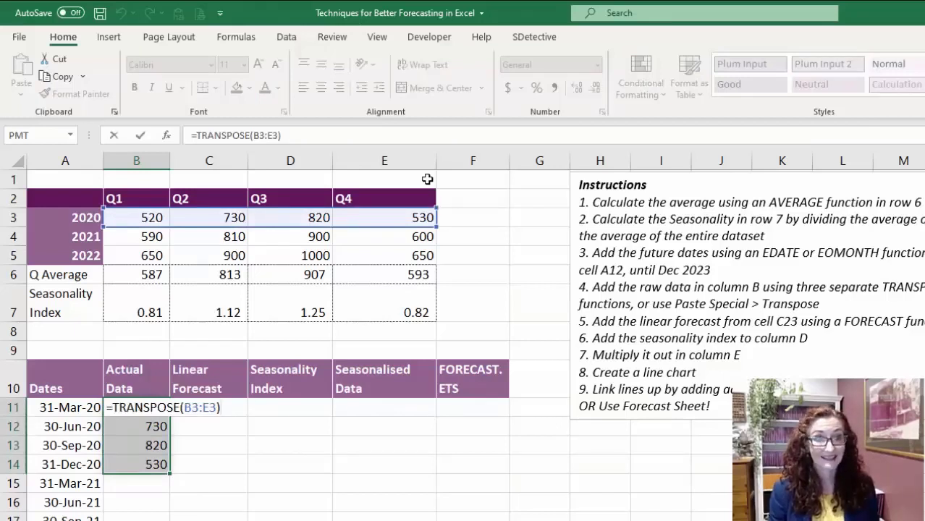
key("ctrl+shift+Return")
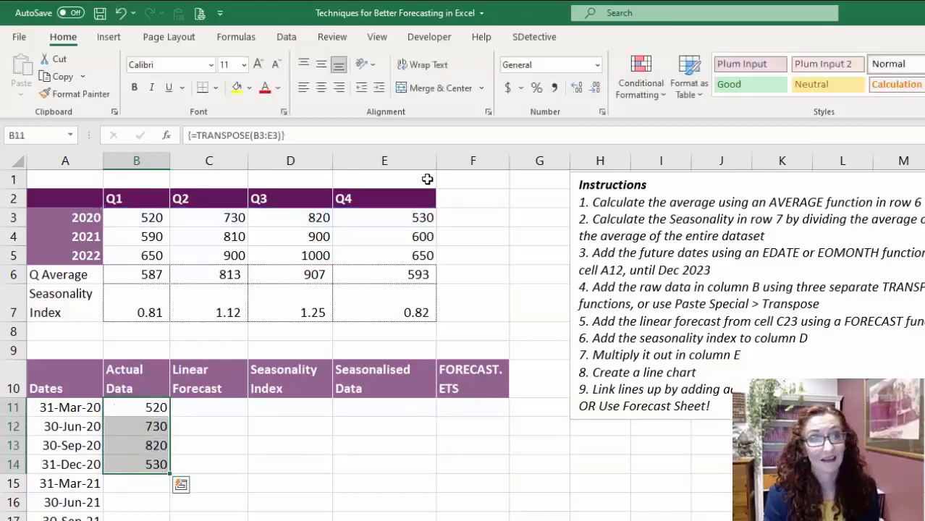
key("shift+Up")
key("shift+Up")
key("shift+Up")
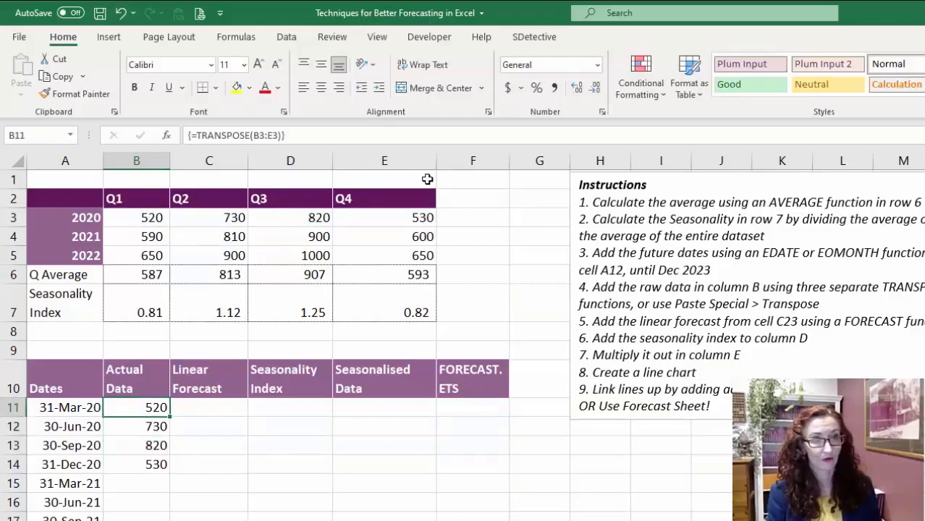
key("F2")
key("Escape")
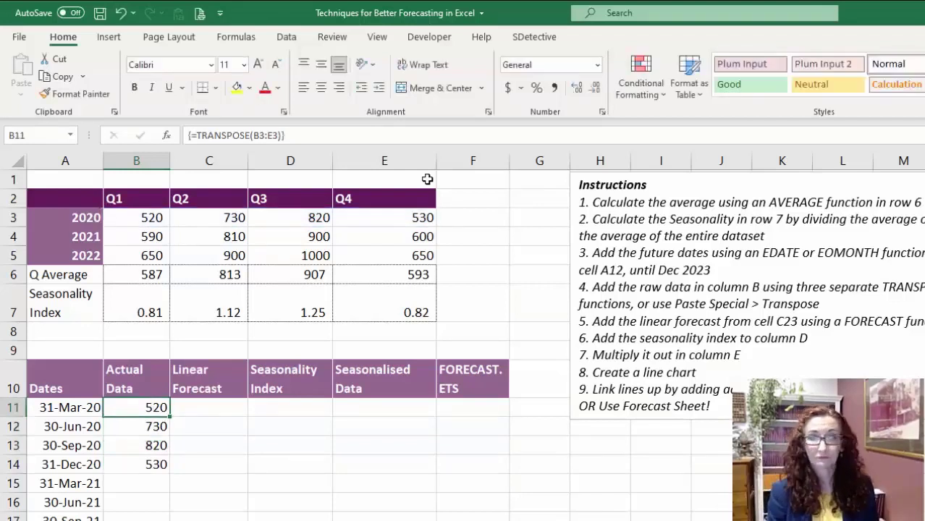
key("shift+Down")
key("shift+Down")
key("shift+Down")
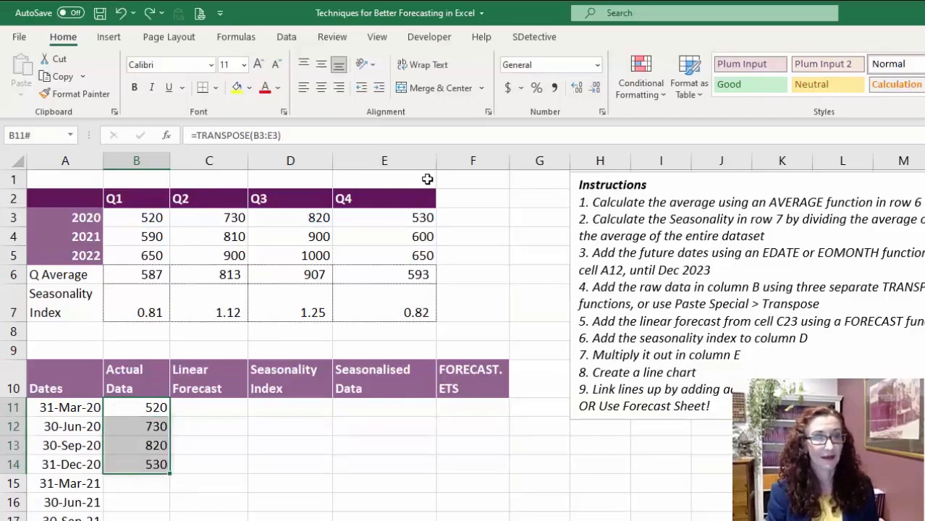
- Enter =TRANSPOSE(B4:E4) in B15 to add the 2021 quarterly figures to the Actual Data column
key("Left")
key("Right")
key("shift+Down")
key("shift+Down")
key("shift+Down")
key("Return")
key("Return")
key("Down")
key("Down")
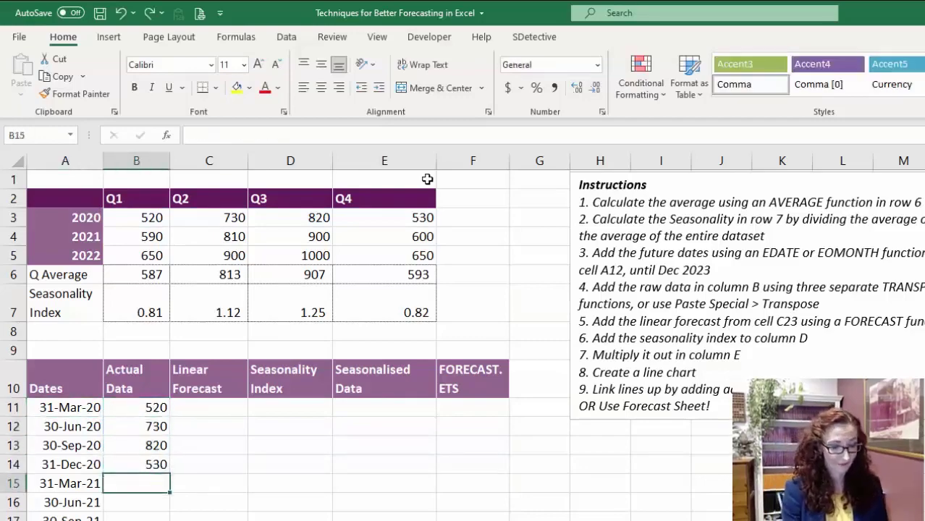
type("=transpo")
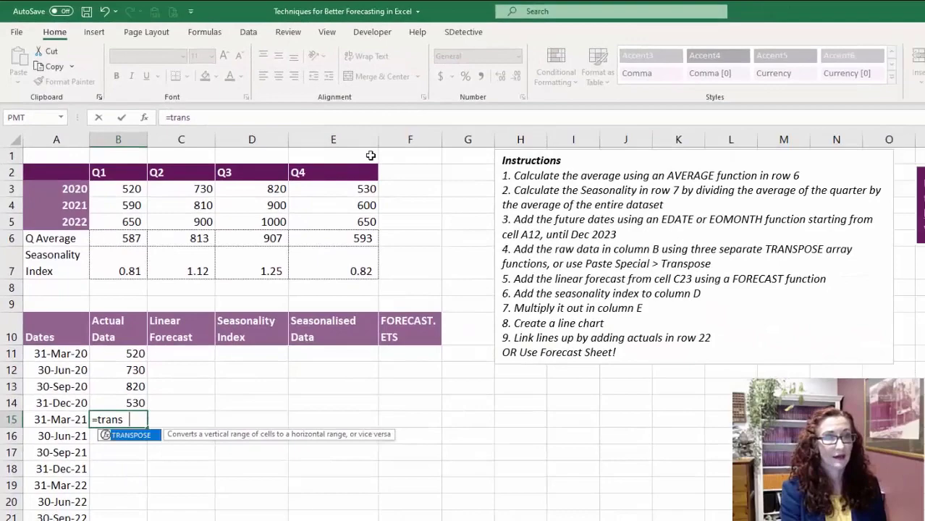
type("se(")
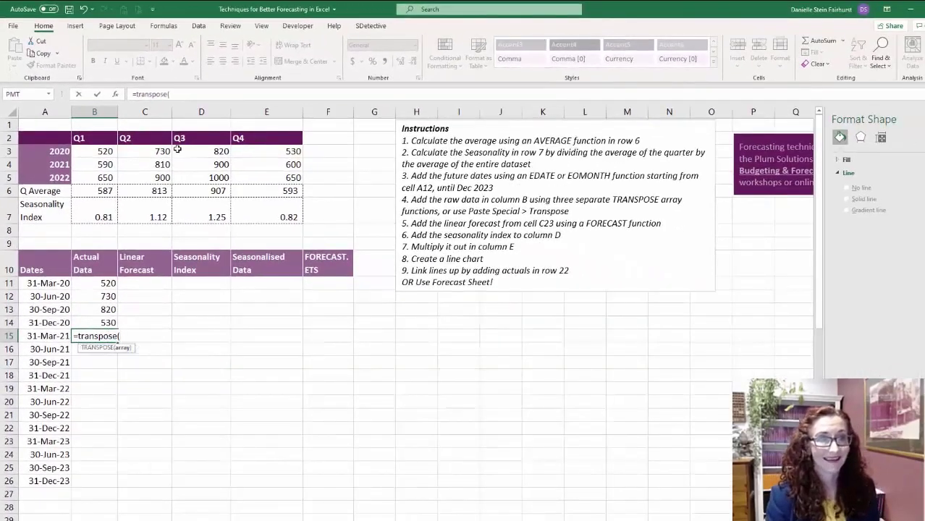
left_click_drag(107, 164, 295, 164)
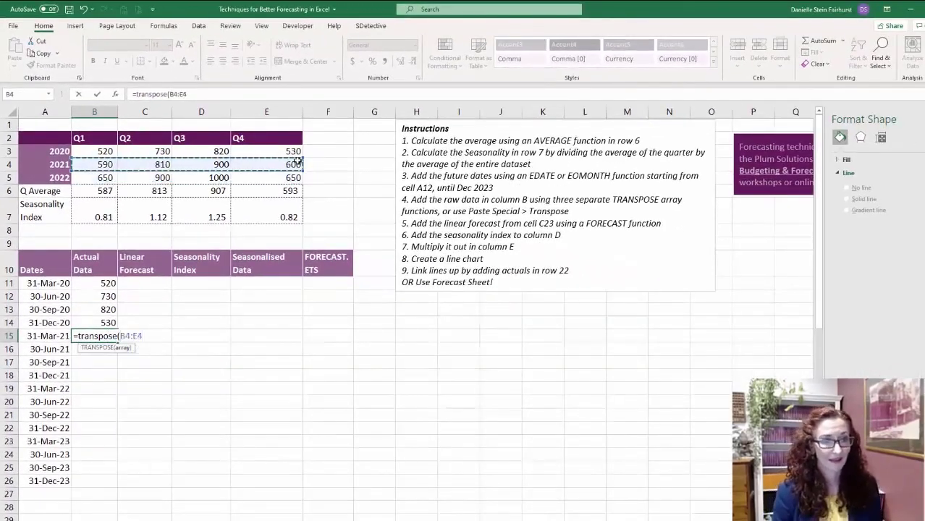
key("Return")
- Enter =TRANSPOSE(B5:E5) in B19 to add the 2022 quarterly figures to the Actual Data column
key("Down")
key("Down")
key("Down")
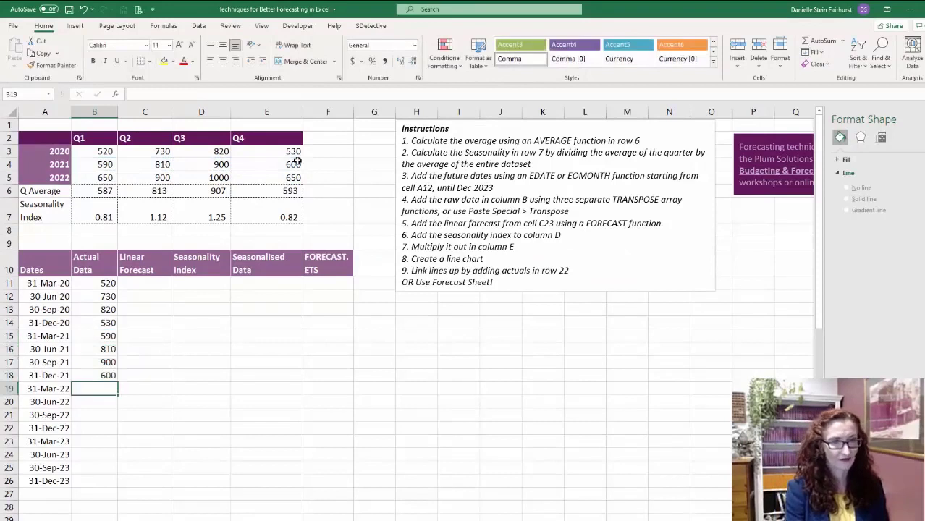
type("=transpose")
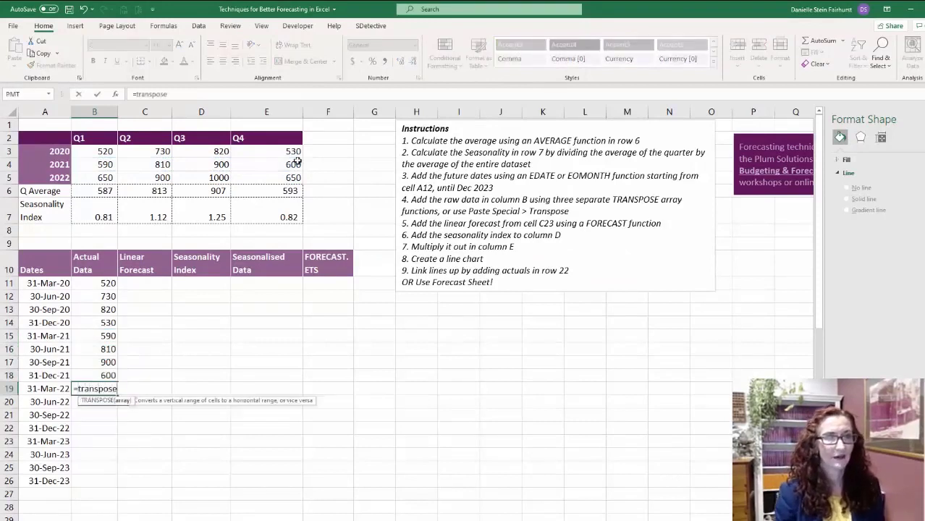
type("(")
left_click_drag(105, 178, 265, 178)
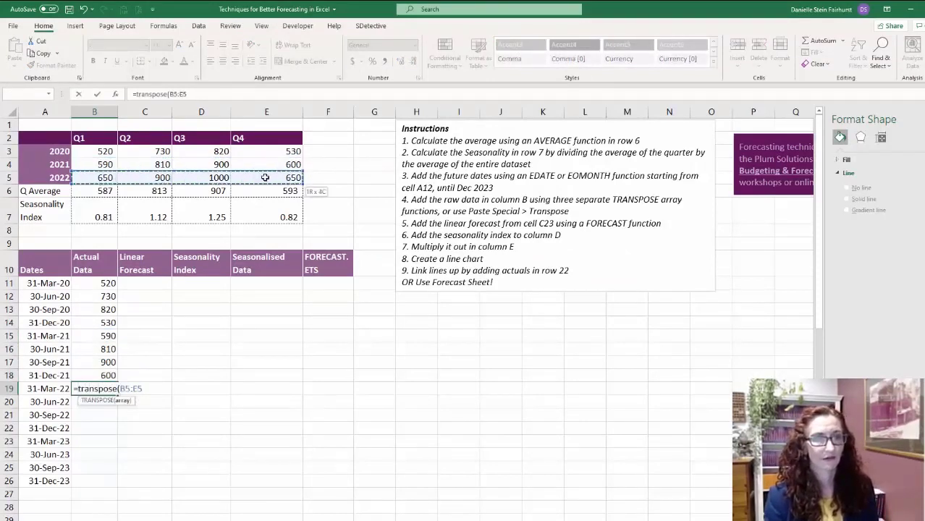
key("Return")
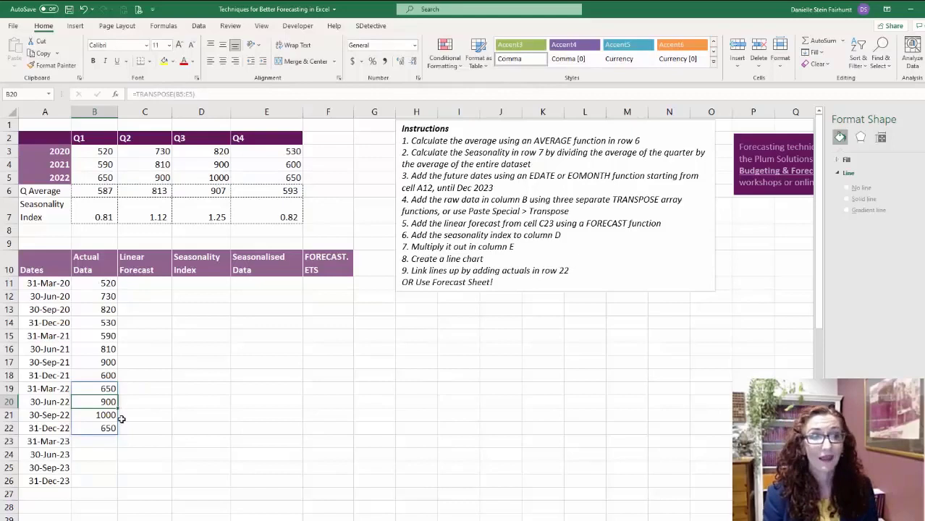
left_click(133, 441)
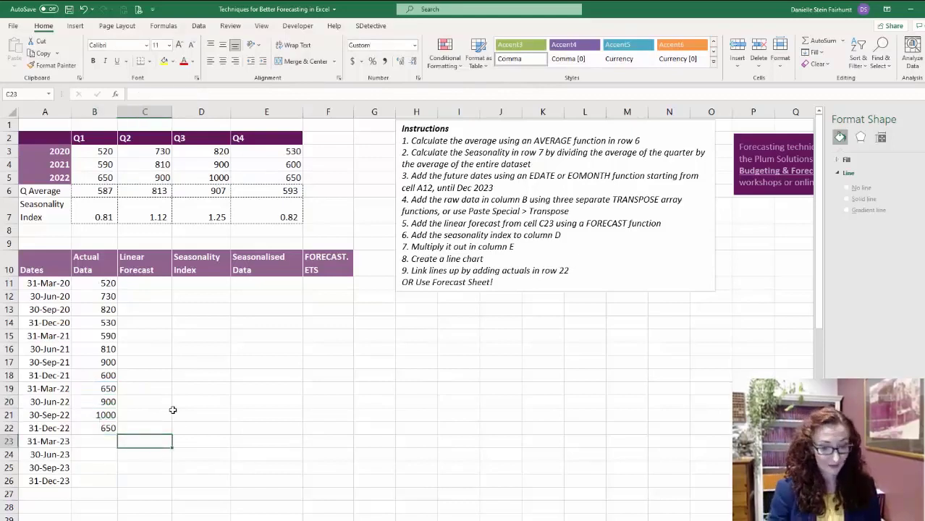
type("=")
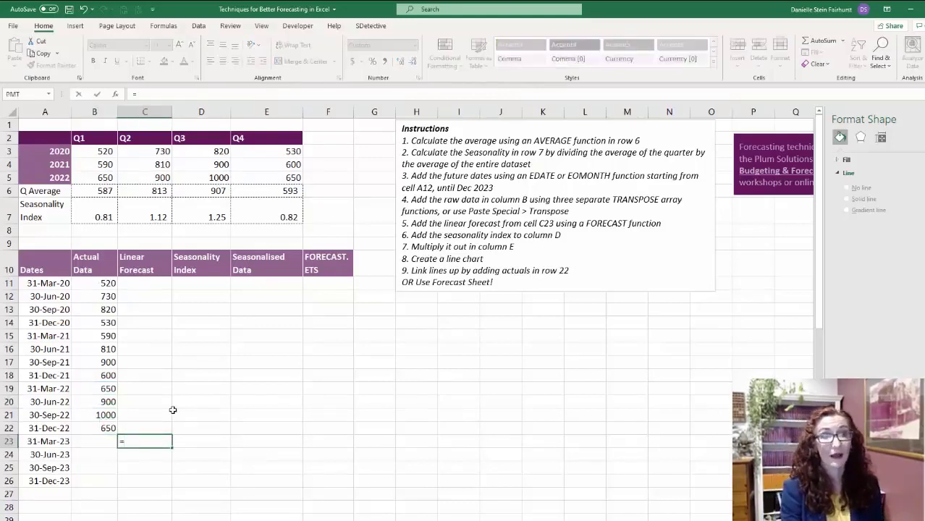
type("forec")
key("Down")
key("Down")
key("Down")
key("Down")
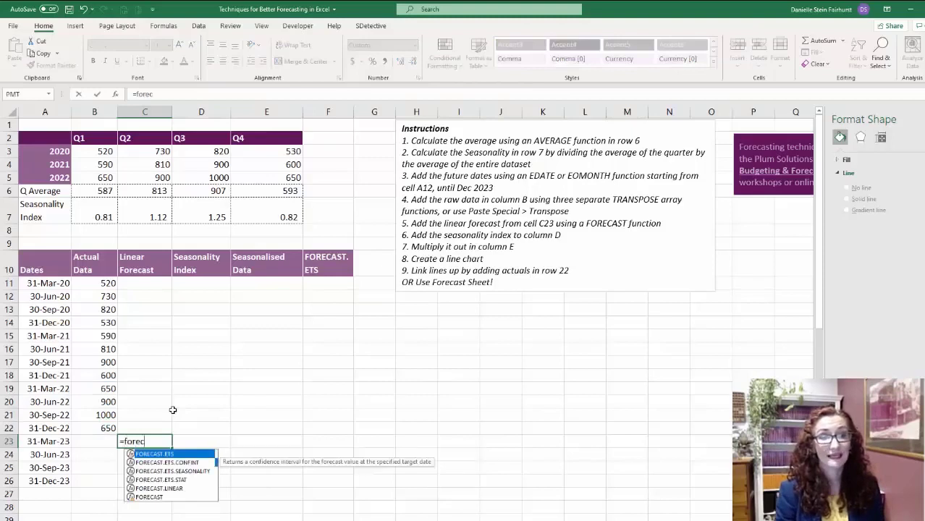
key("Tab")
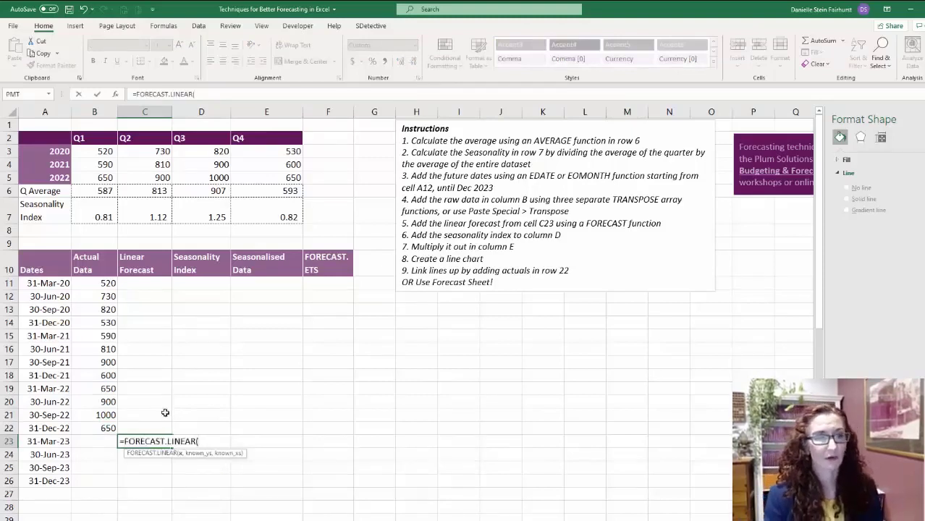
key("Escape")
- Insert a line chart of A10:F26 below the instructions and recolour it with the third Colorful palette, starting with red
left_click_drag(37, 261, 324, 482)
left_click(75, 26)
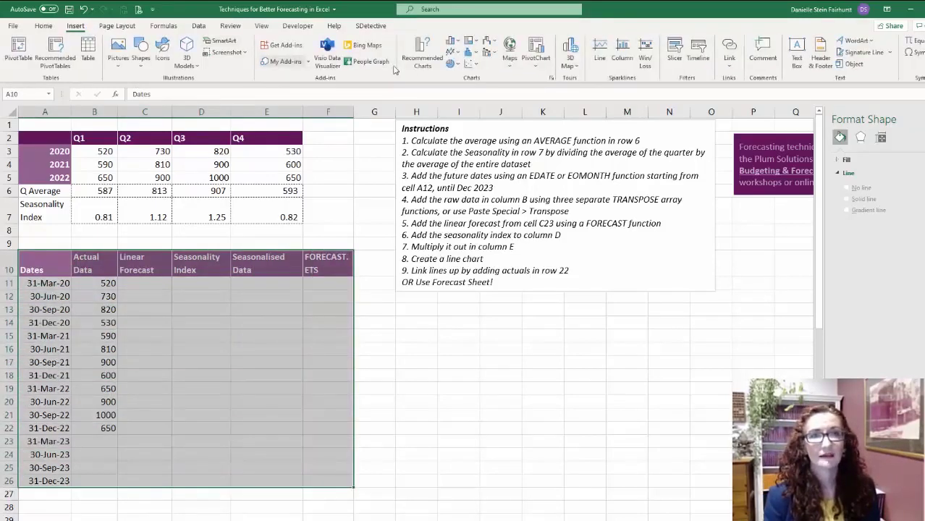
left_click(452, 54)
left_click(470, 87)
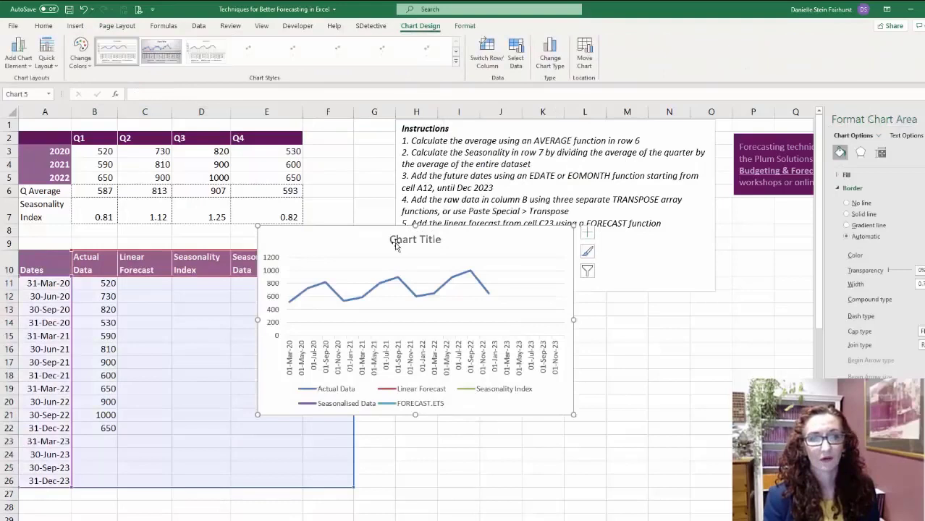
left_click_drag(396, 245, 529, 327)
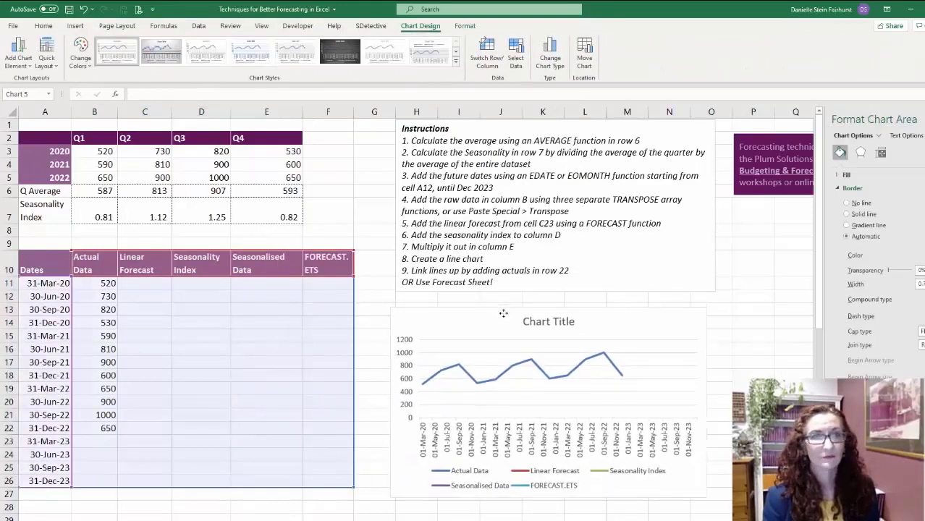
left_click(80, 58)
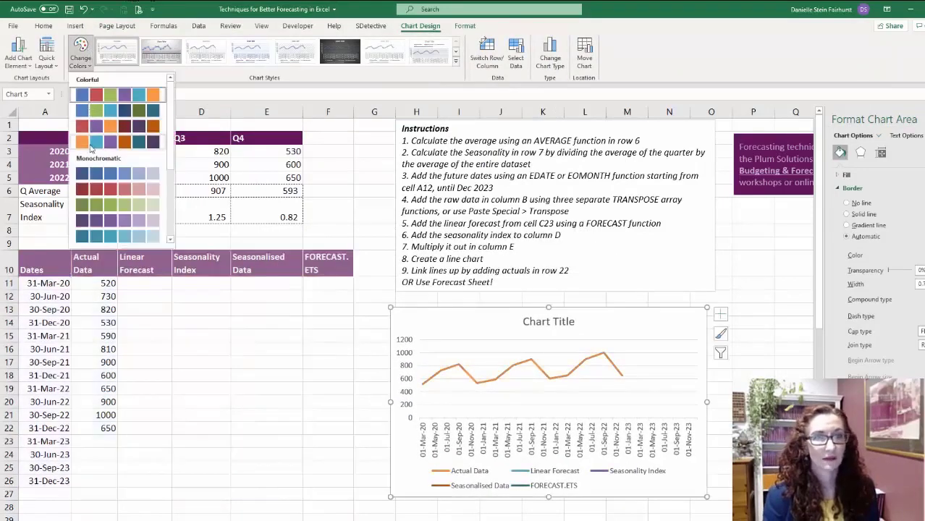
left_click(83, 126)
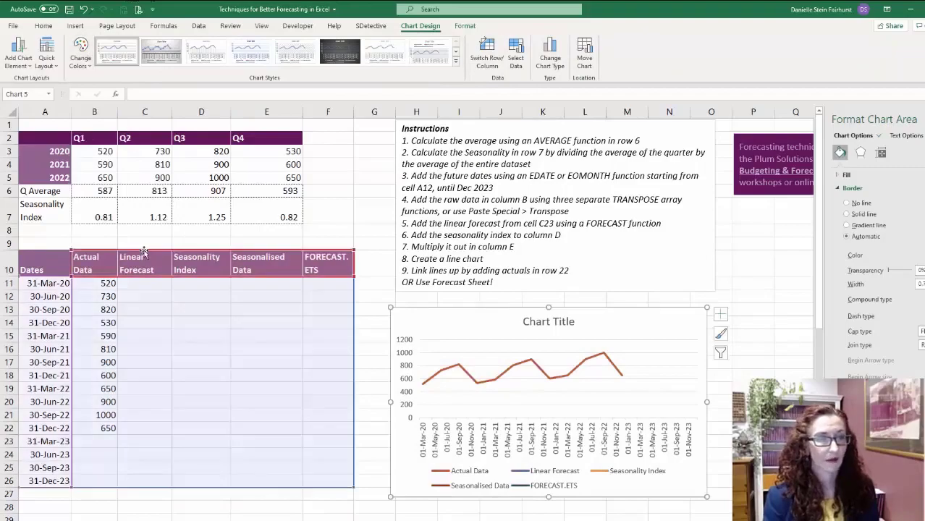
- Enter =FORECAST.LINEAR(A23,$B$11:$B$22,$A$11:$A$22) in C23 to forecast the March 2023 quarter in the Linear Forecast column
left_click(126, 440)
type("=")
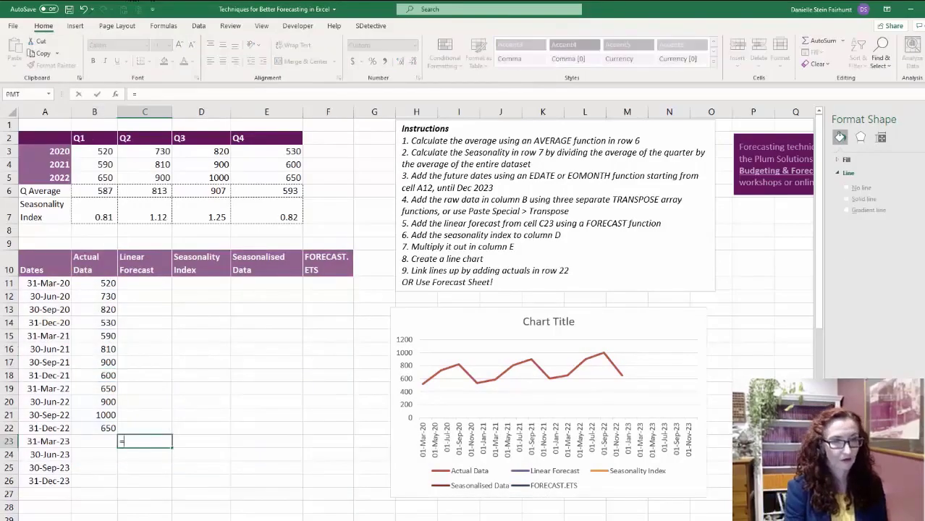
type("foreca")
key("Down")
key("Down")
key("Down")
key("Down")
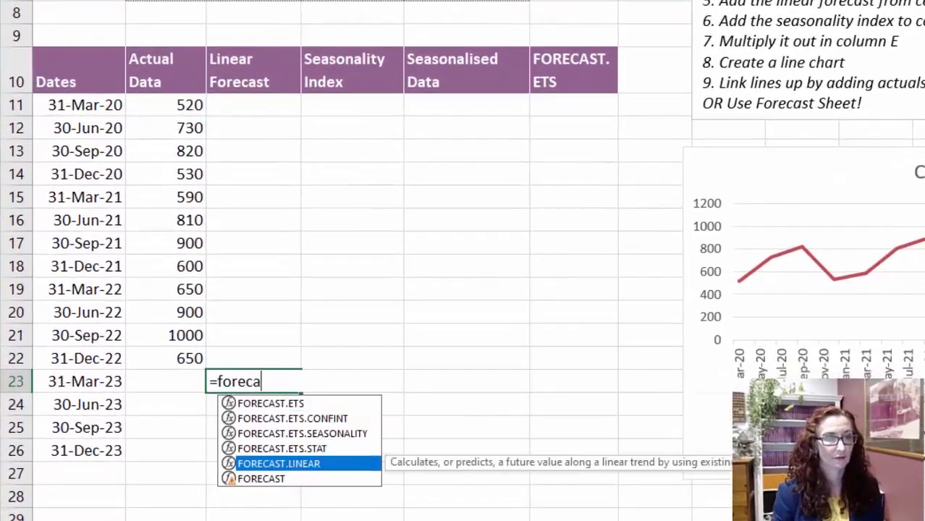
key("Tab")
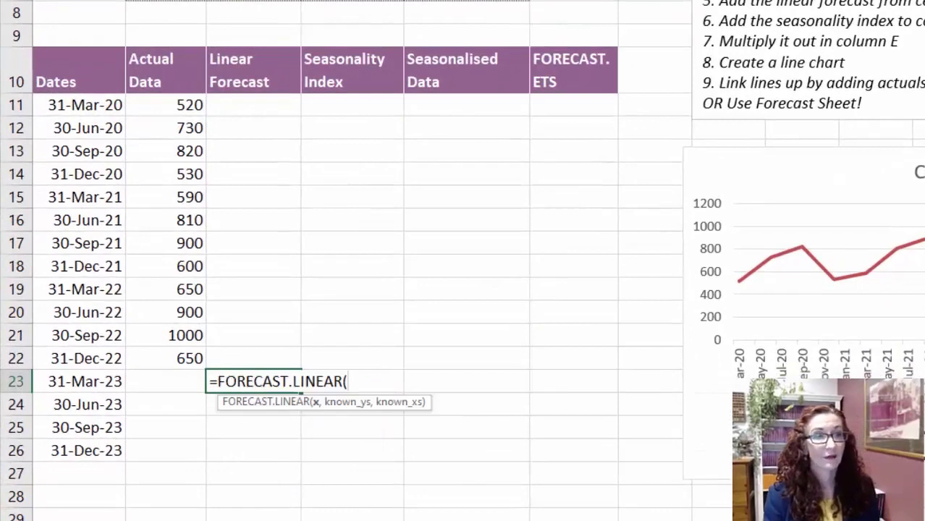
left_click(94, 380)
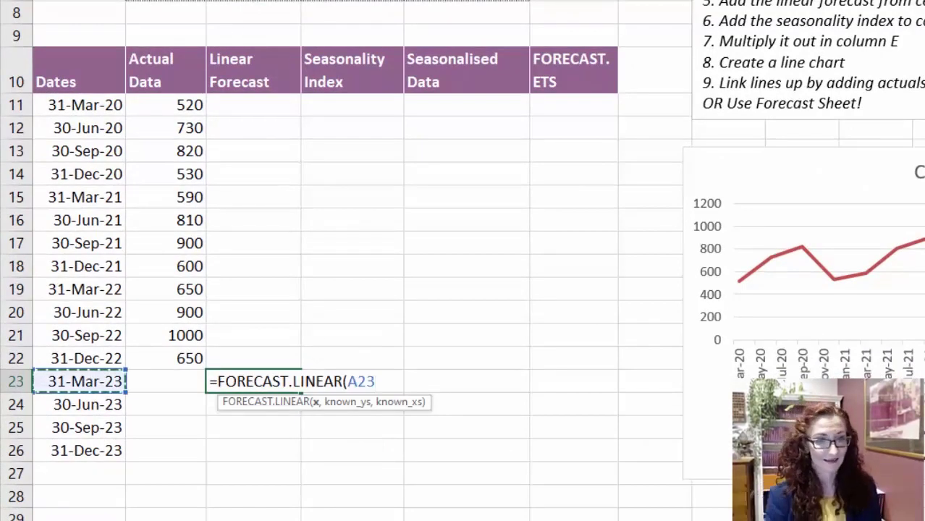
type(",")
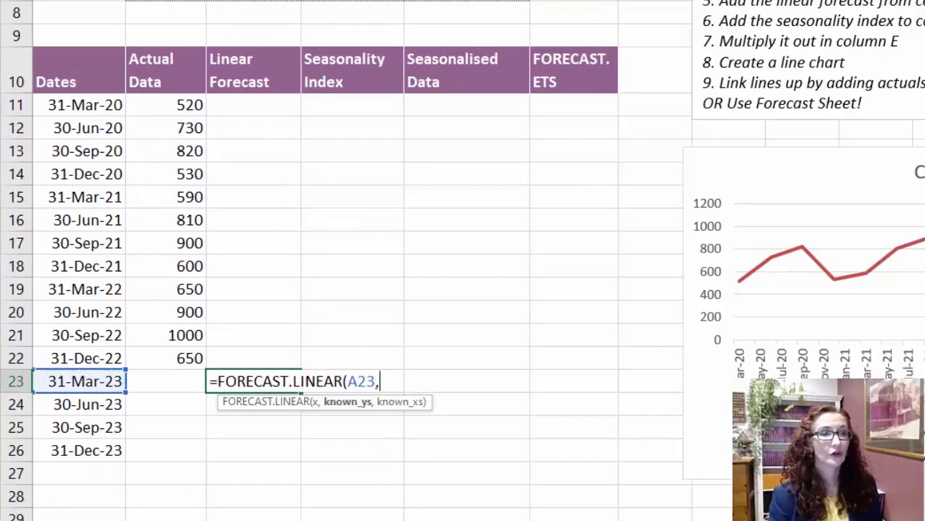
left_click_drag(177, 101, 183, 355)
key("F4")
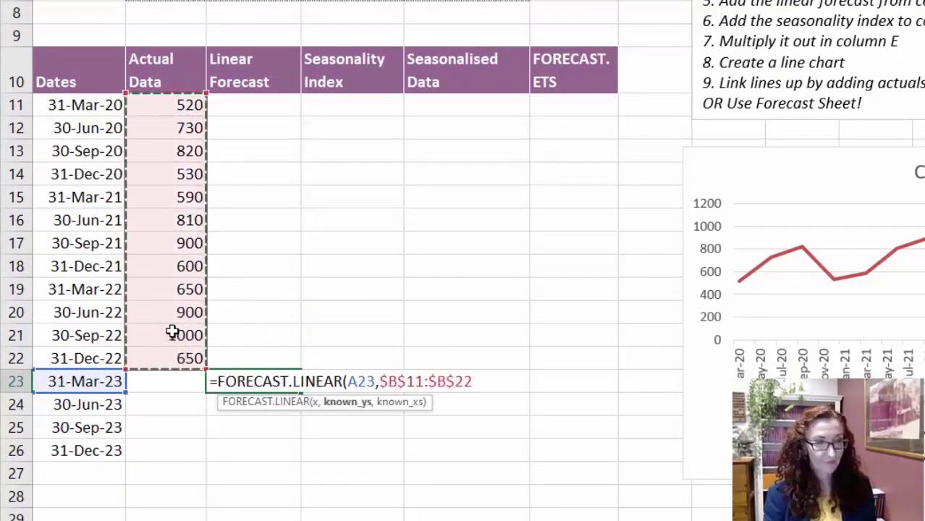
type(",")
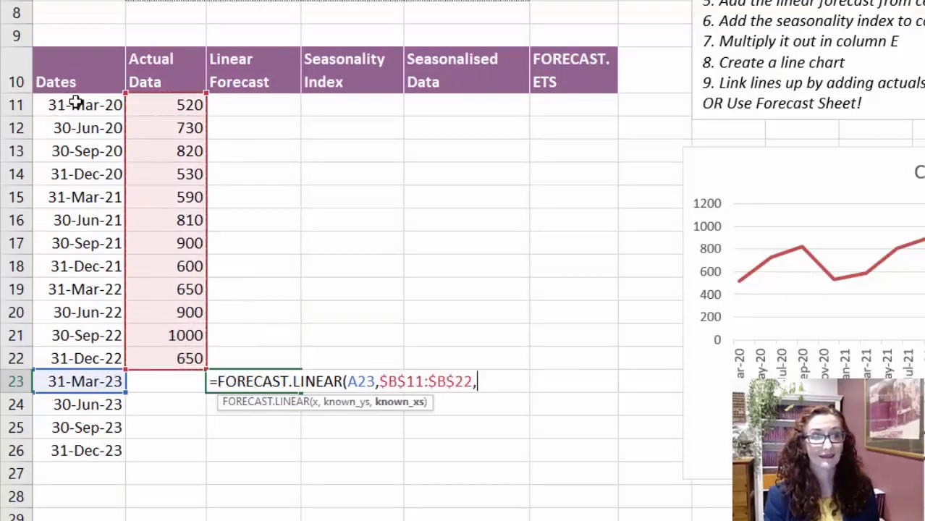
left_click_drag(75, 103, 69, 345)
key("F4")
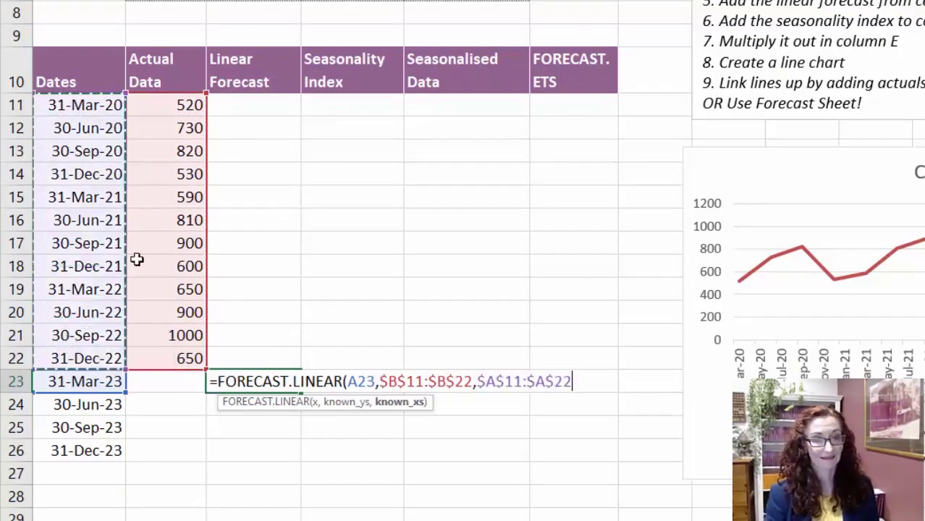
key("Return")
- Copy the linear forecast formula from C23 down through C26 for the remaining 2023 quarters
key("Up")
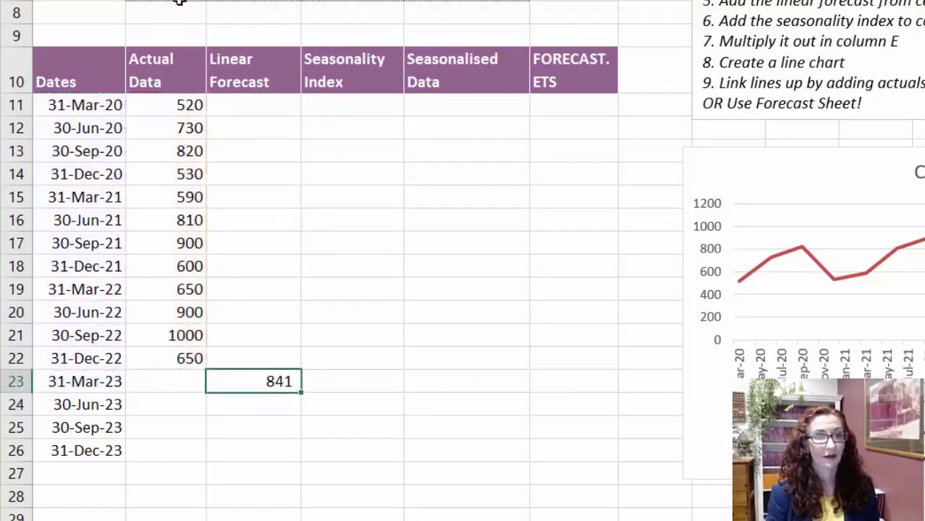
key("shift+Down")
key("ctrl+c")
key("shift+Down")
key("shift+Down")
key("ctrl+v")
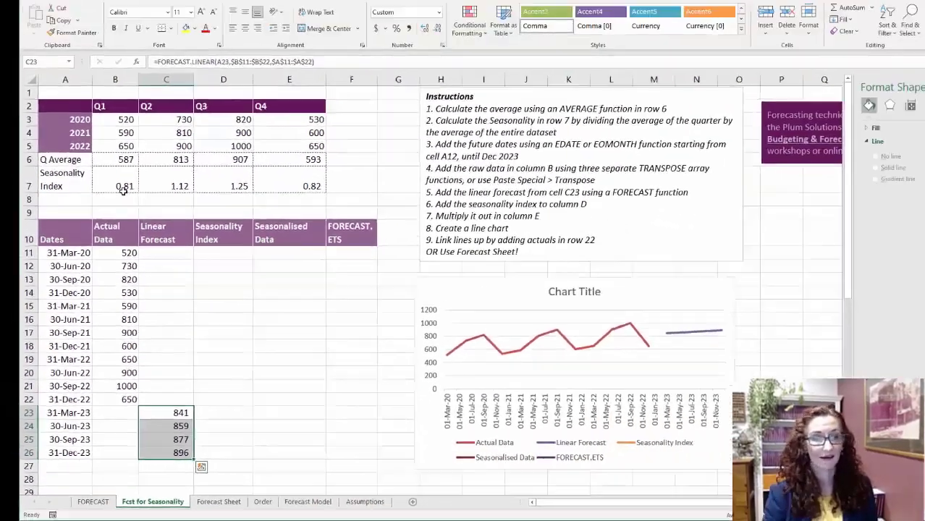
- Enter =B22 in C22 to link the linear forecast line to the last actual figure
key("Up")
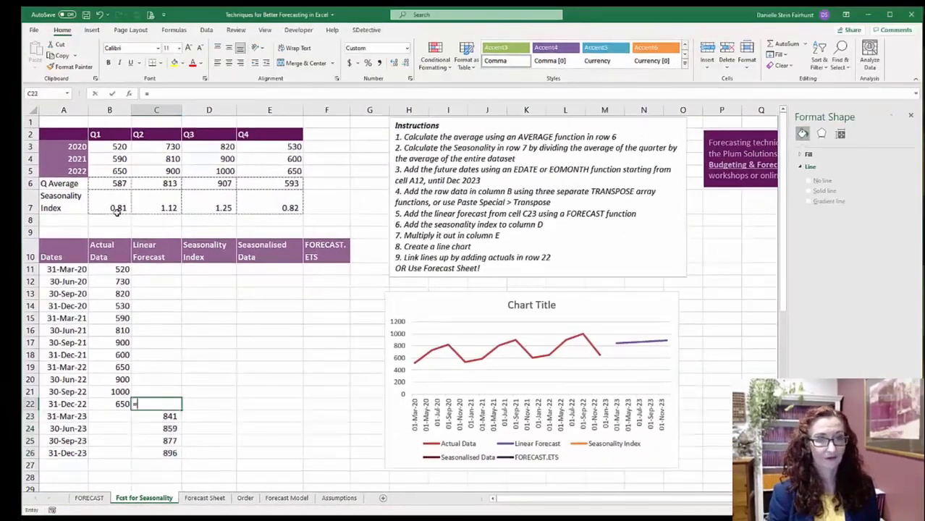
type("=")
key("Left")
key("Return")
key("Up")
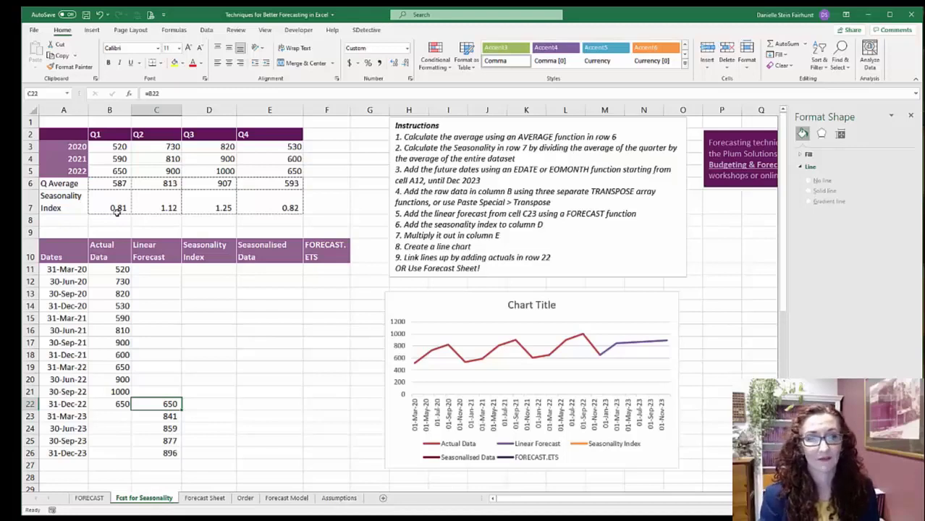
- Set the line chart's title to "Seasonalised Forecast"
left_click(511, 307)
type("Seasonali")
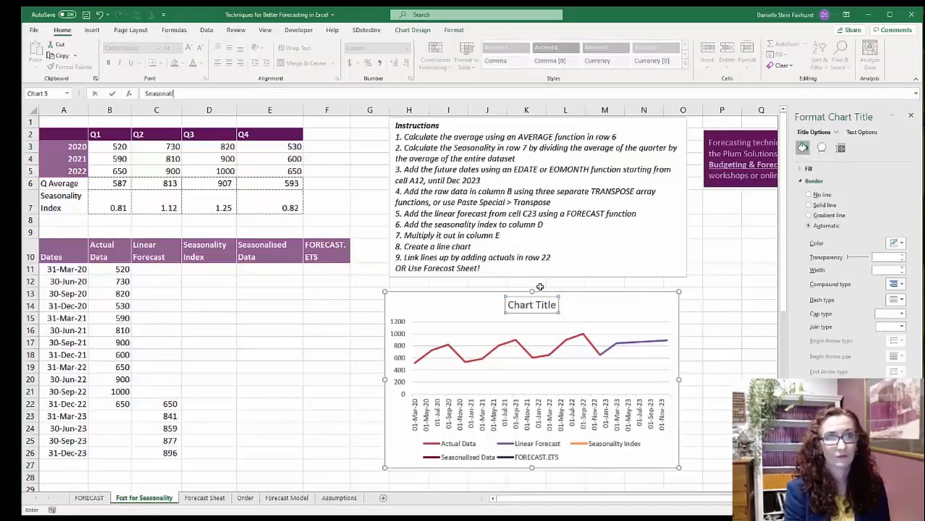
type("sed Forecas")
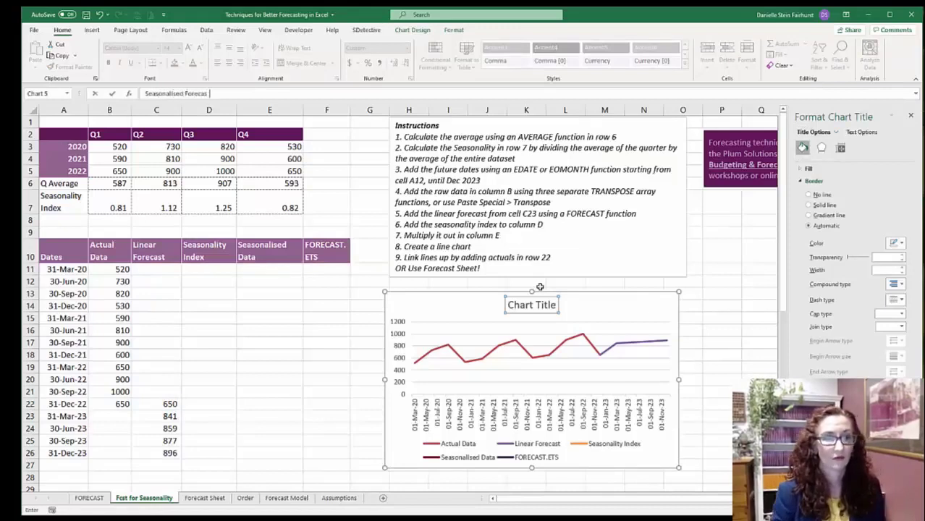
type("t")
key("Return")
- Enter =TRANSPOSE(B7:E7) in D23 to fill the Seasonality Index column for the 2023 quarters
left_click(160, 454)
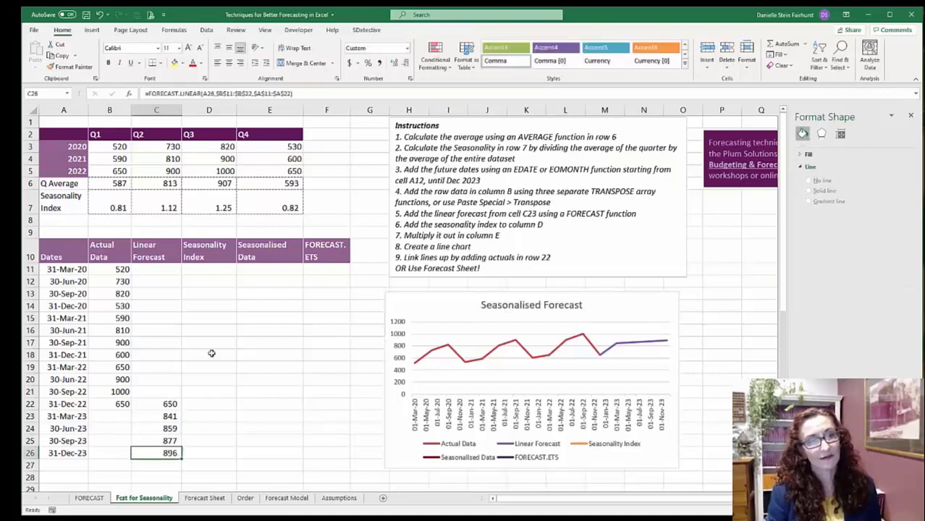
left_click(200, 416)
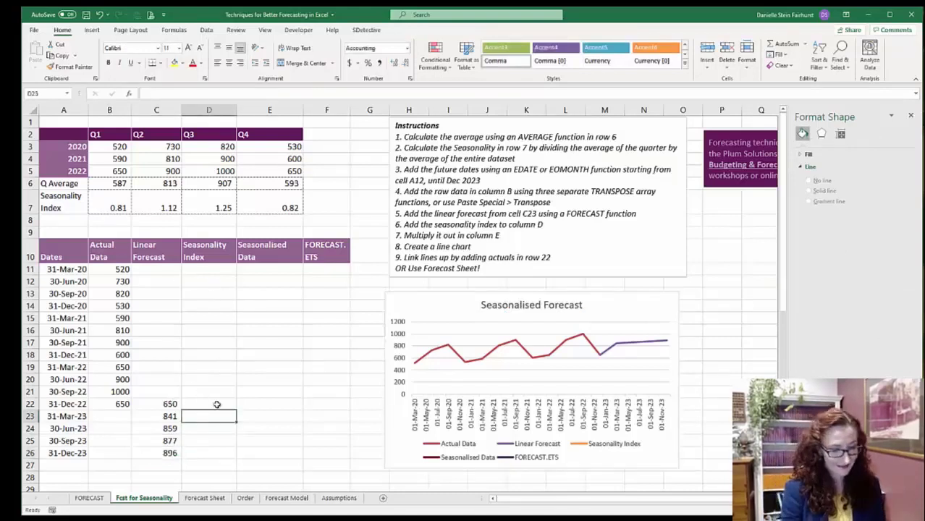
type("=tran")
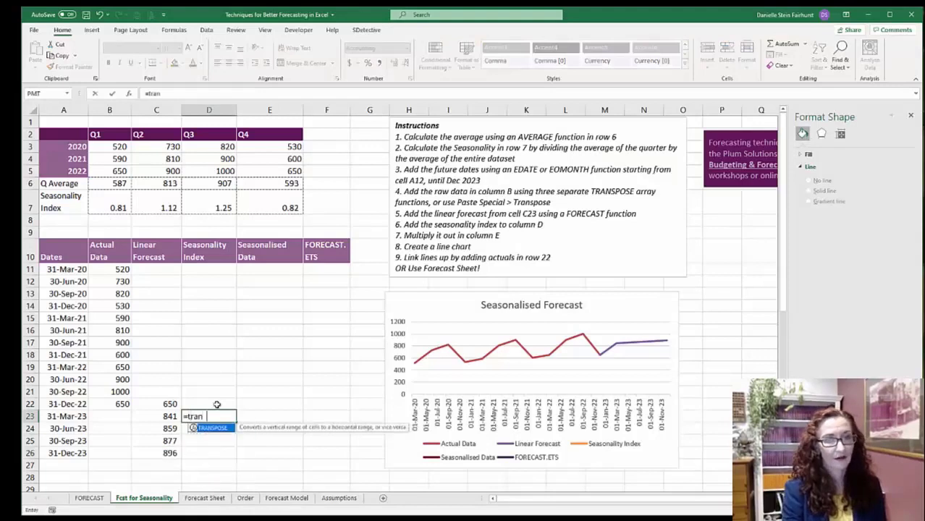
type("spose(")
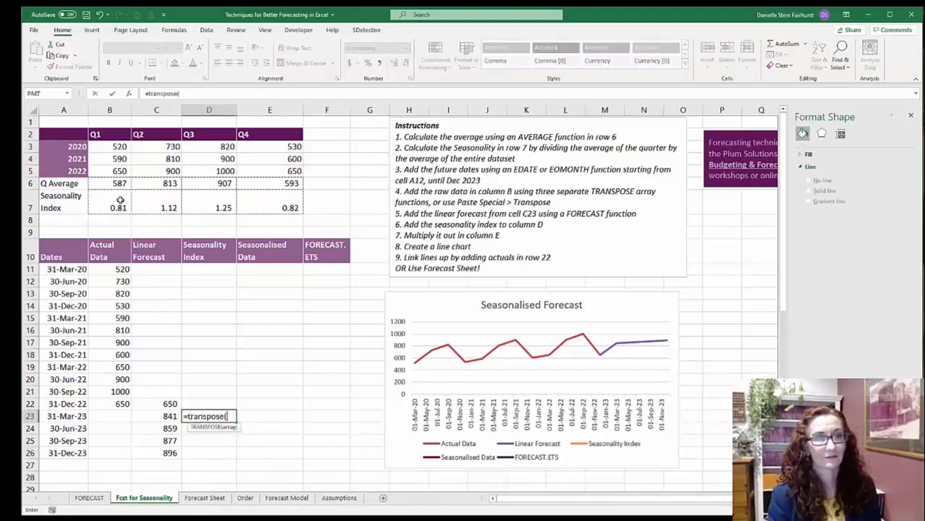
left_click_drag(120, 200, 290, 208)
key("Return")
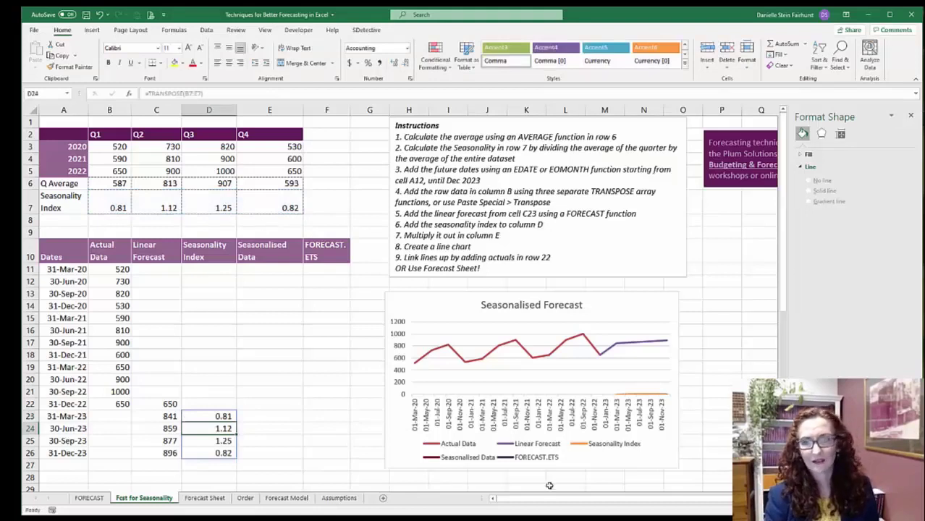
- Delete the Seasonality Index series from the line chart
left_click(629, 396)
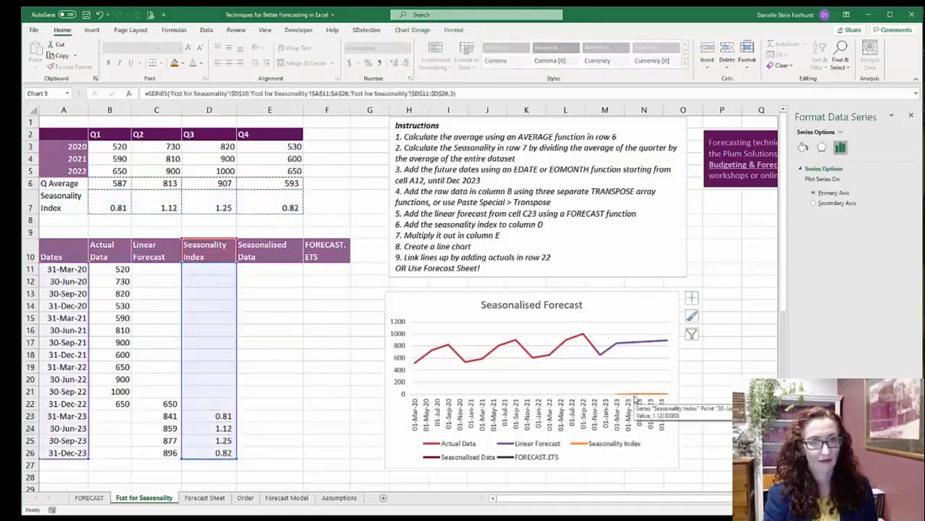
key("Delete")
left_click(204, 414)
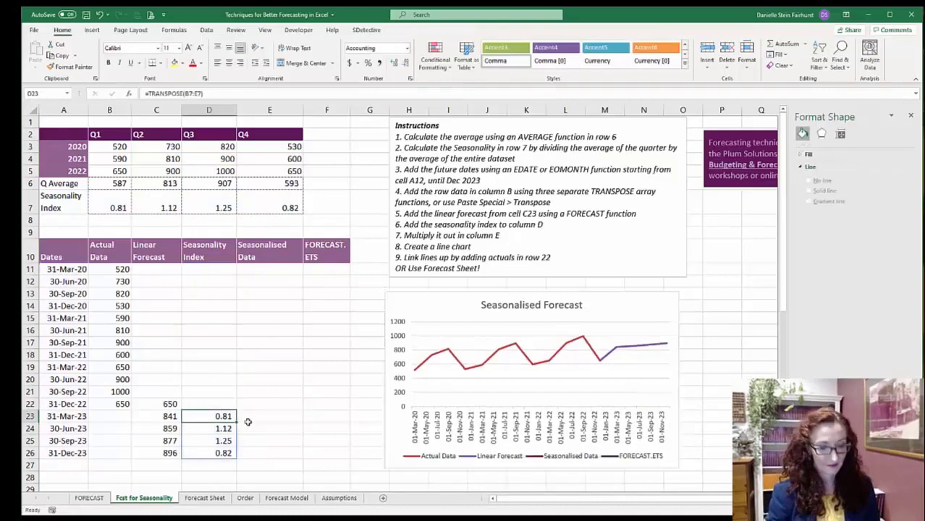
- Enter =D23*C23 in E23 to multiply the seasonality index by the linear forecast
left_click(247, 419)
type("=")
key("Left")
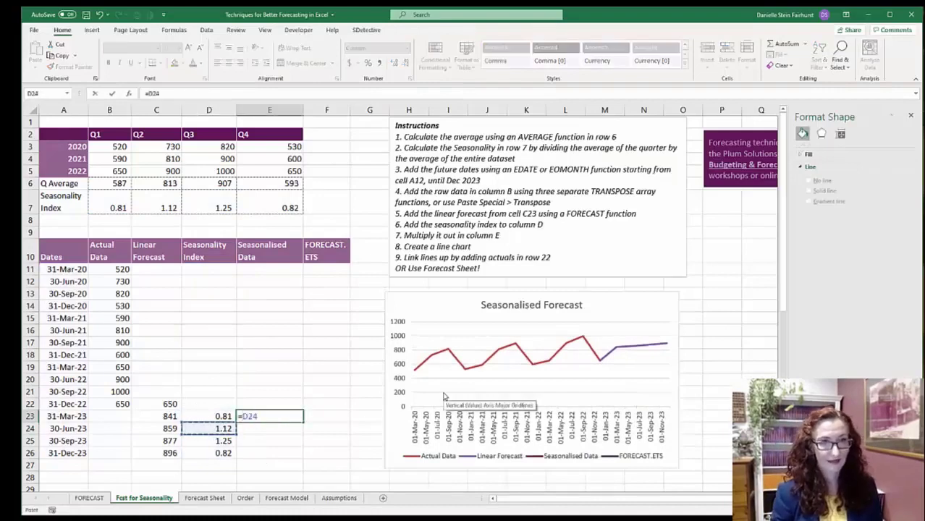
key("Left")
key("Right")
type("*")
key("Left")
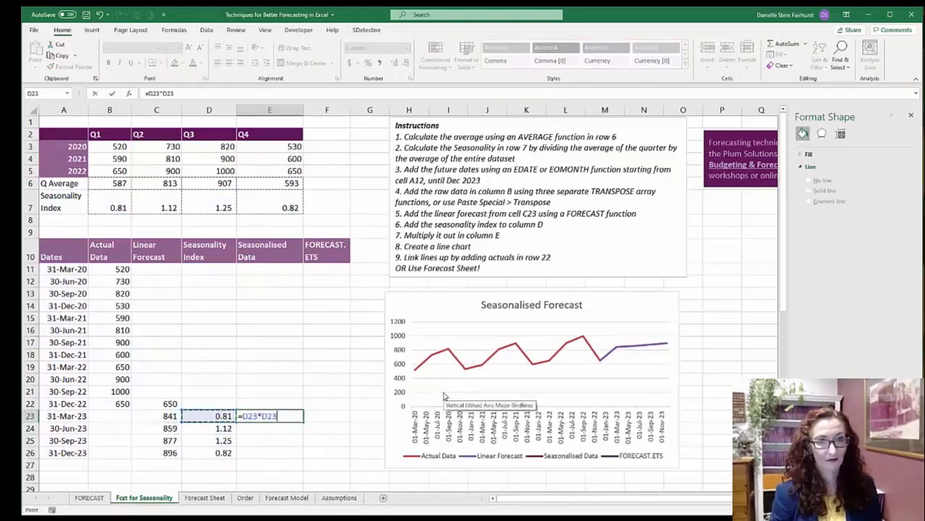
key("Left")
key("ctrl+Return")
- Fill the Seasonalised Data formula from E23 down through E26
key("shift+Down")
key("shift+Down")
key("shift+Down")
key("ctrl+d")
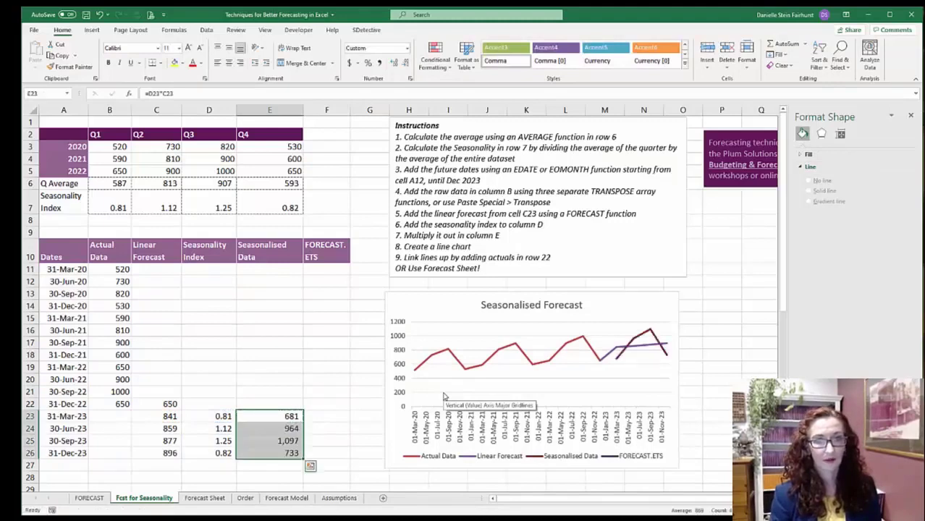
key("shift+Up")
key("shift+Up")
key("shift+Up")
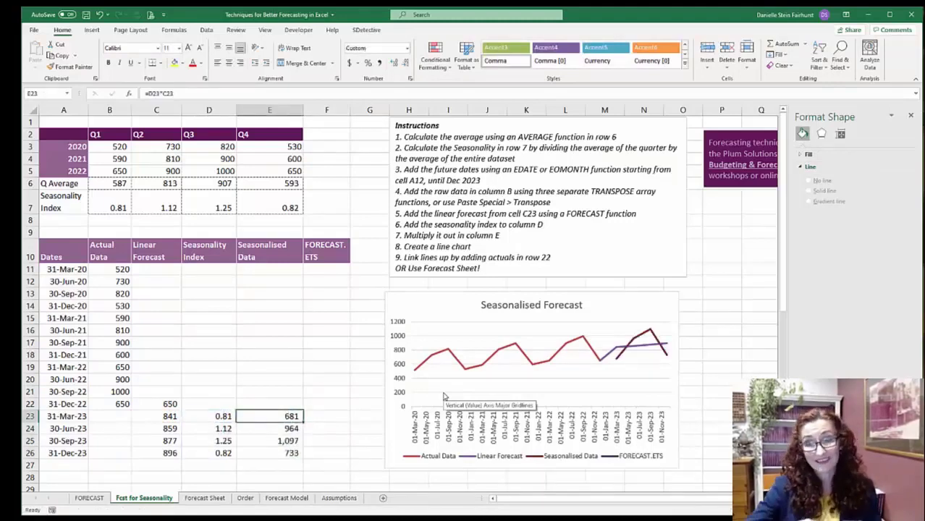